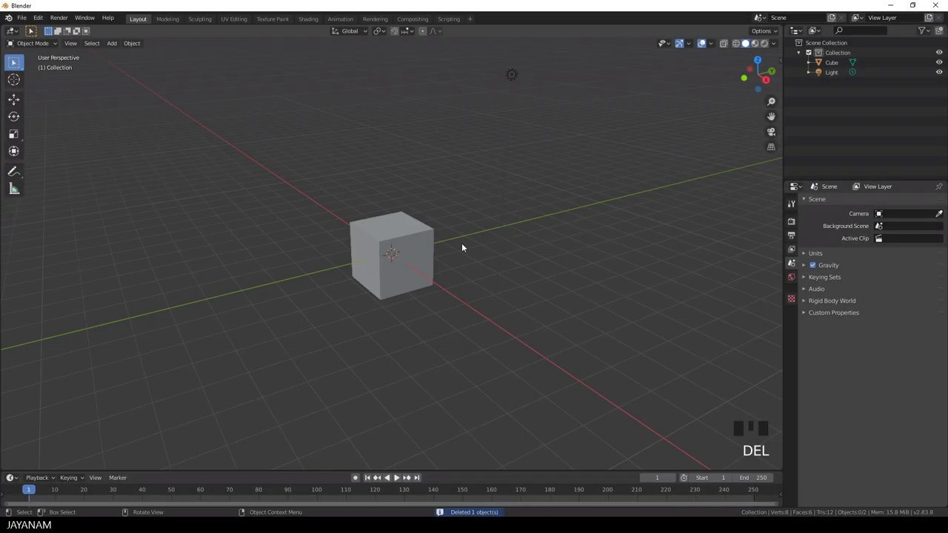
# Delete the default cube from the scene
pyautogui.moveTo(395, 252); pyautogui.dragTo(453, 227, button='middle')
pyautogui.click(402, 247)
pyautogui.press('Delete')
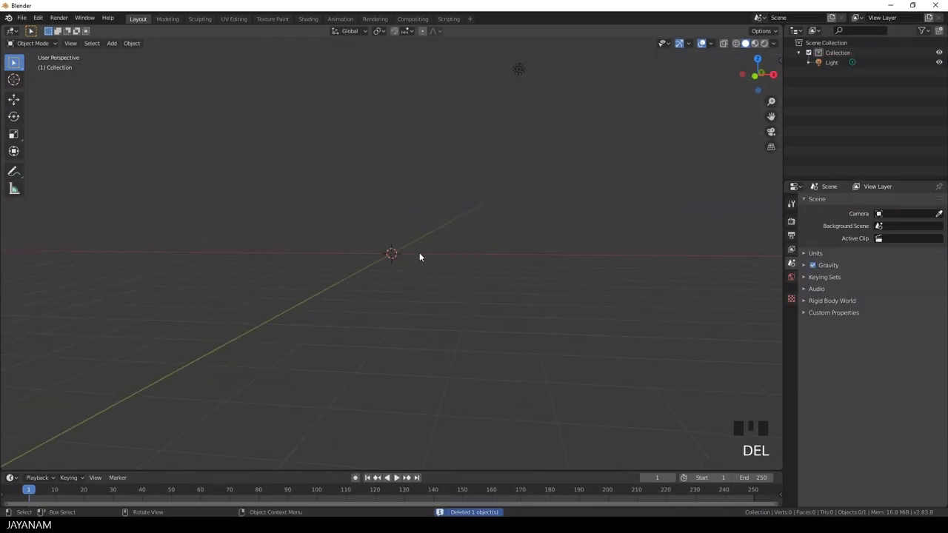
pyautogui.moveTo(419, 256); pyautogui.dragTo(465, 249, button='middle')
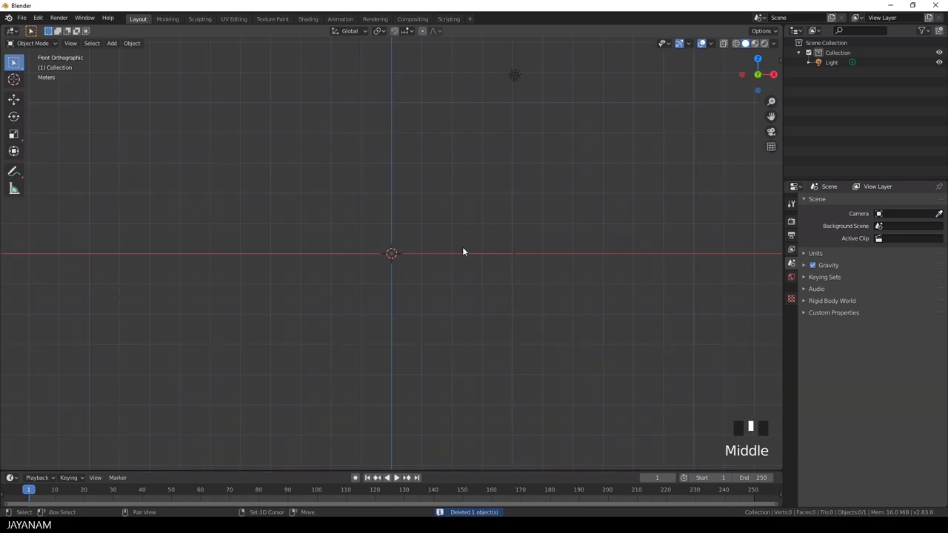
# Add a 32-vertex, 1 m radius circle mesh filled with Triangle Fan
pyautogui.hotkey('shift', 'a')
pyautogui.moveTo(463, 251)
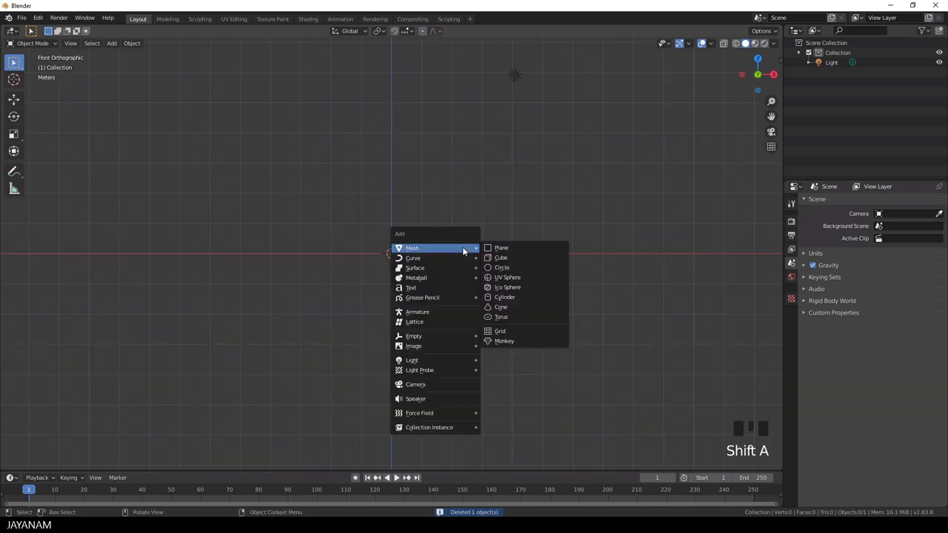
pyautogui.click(509, 269)
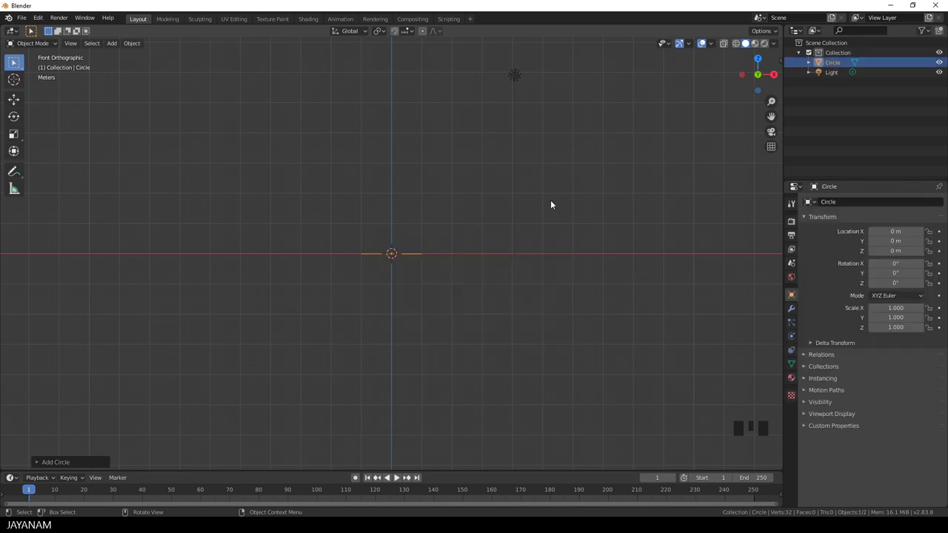
pyautogui.moveTo(551, 205); pyautogui.dragTo(499, 252, button='middle')
pyautogui.click(66, 463)
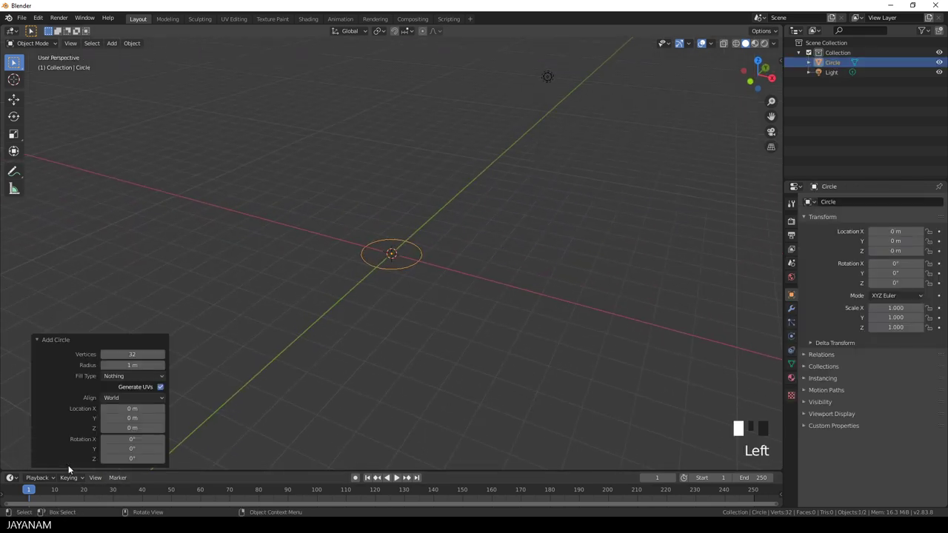
pyautogui.click(111, 378)
pyautogui.click(118, 409)
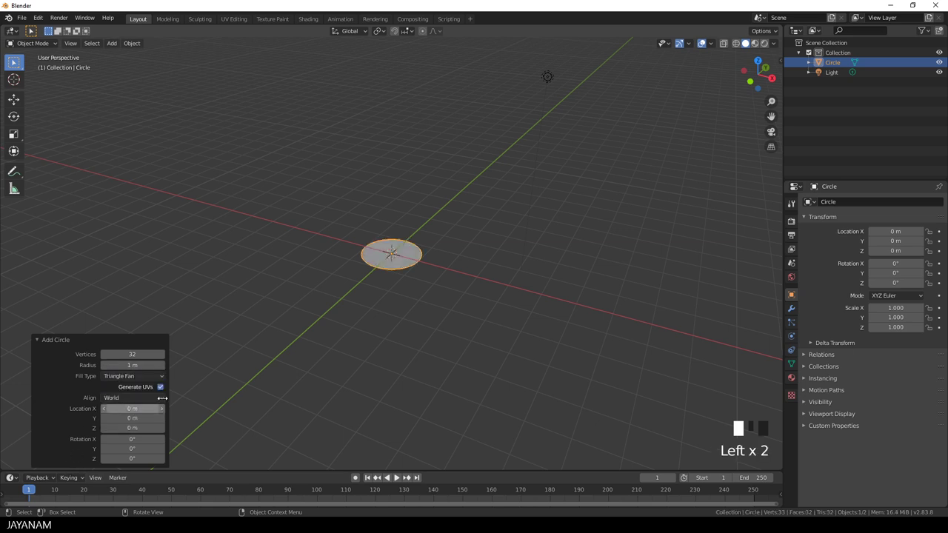
pyautogui.scroll(5, 419, 325)
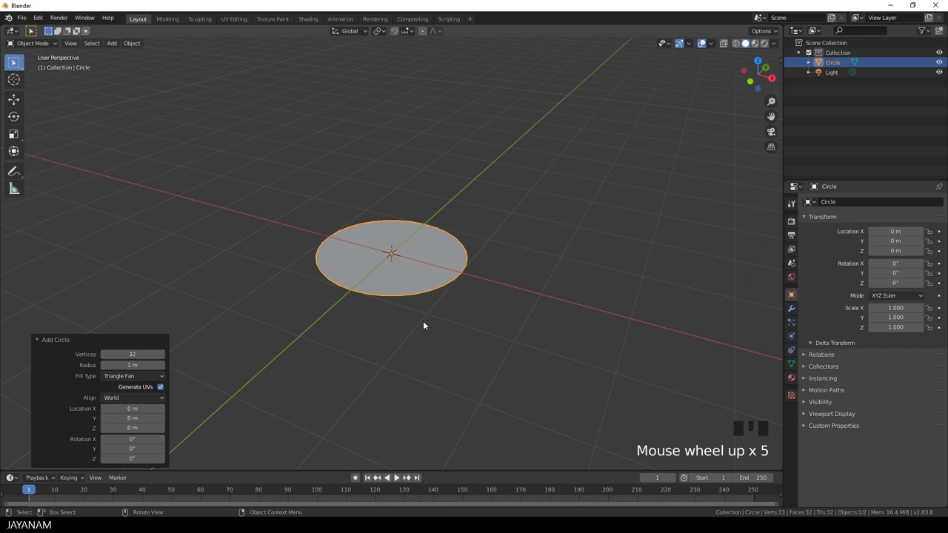
# In Edit Mode, extrude the circle 3 m upward and start a loop cut near the base
pyautogui.press('Tab')
pyautogui.moveTo(428, 324); pyautogui.dragTo(479, 274, button='middle')
pyautogui.keyDown('shift'); pyautogui.moveTo(495, 235); pyautogui.dragTo(492, 303, button='middle'); pyautogui.keyUp('shift')
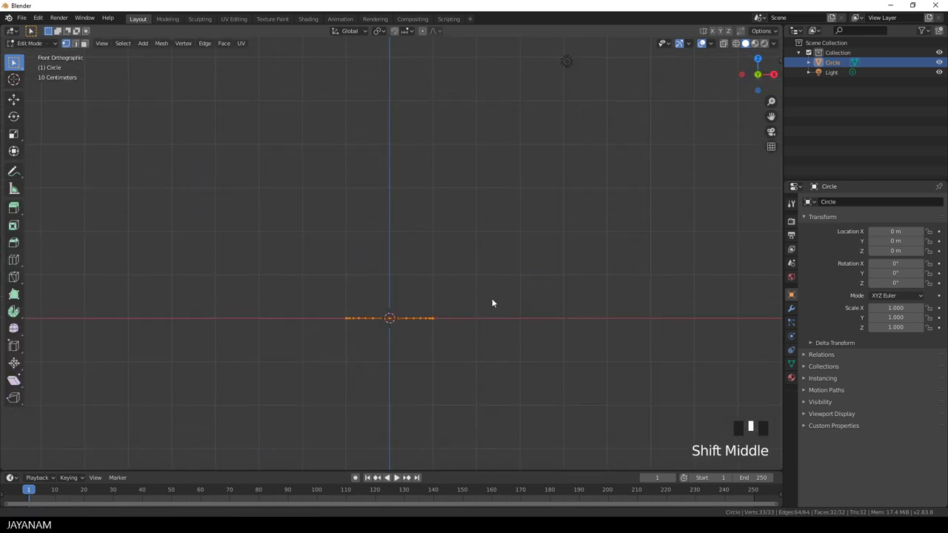
pyautogui.scroll(3, 488, 303)
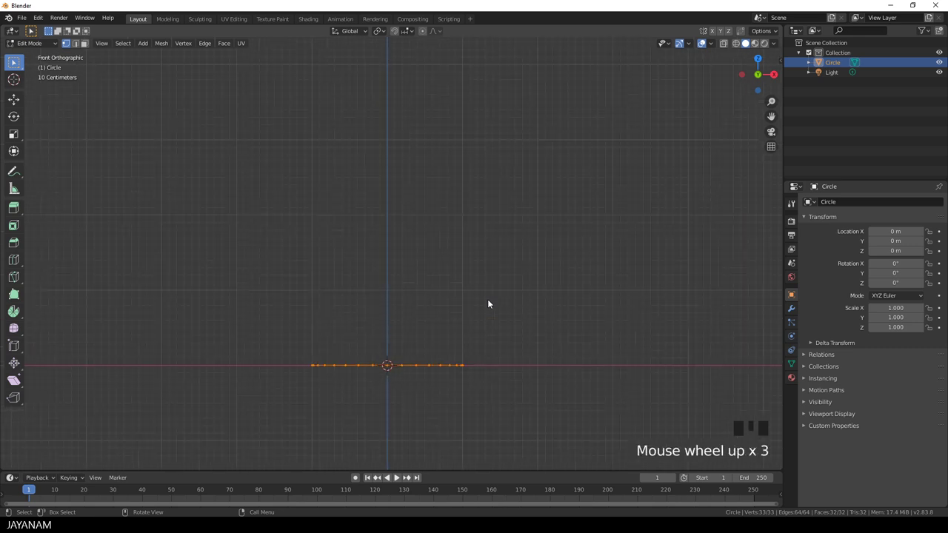
pyautogui.press('e')
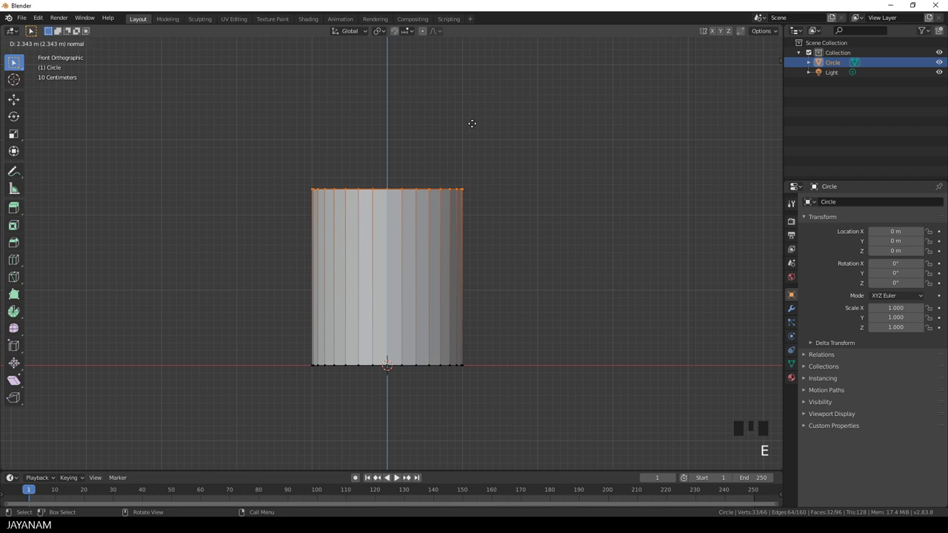
pyautogui.click(469, 71)
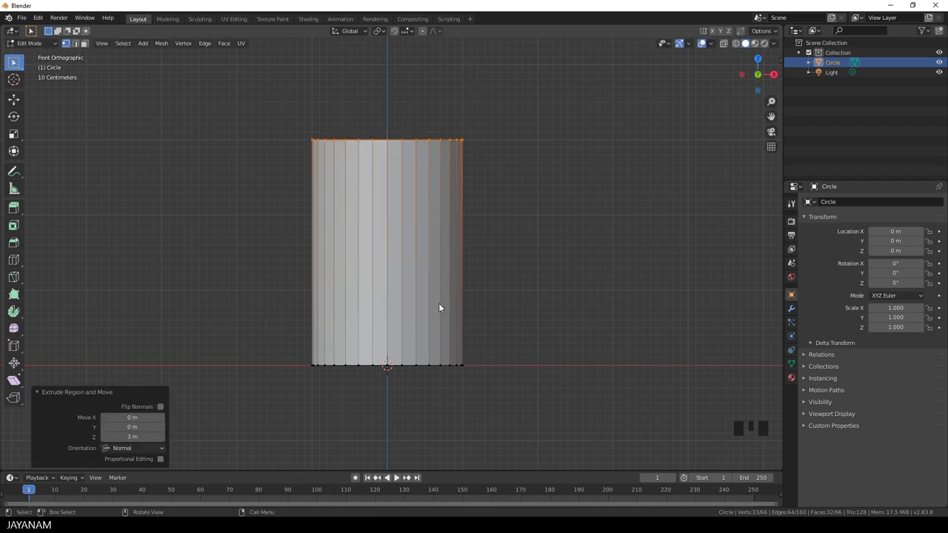
pyautogui.hotkey('ctrl', 'r')
pyautogui.click(383, 334)
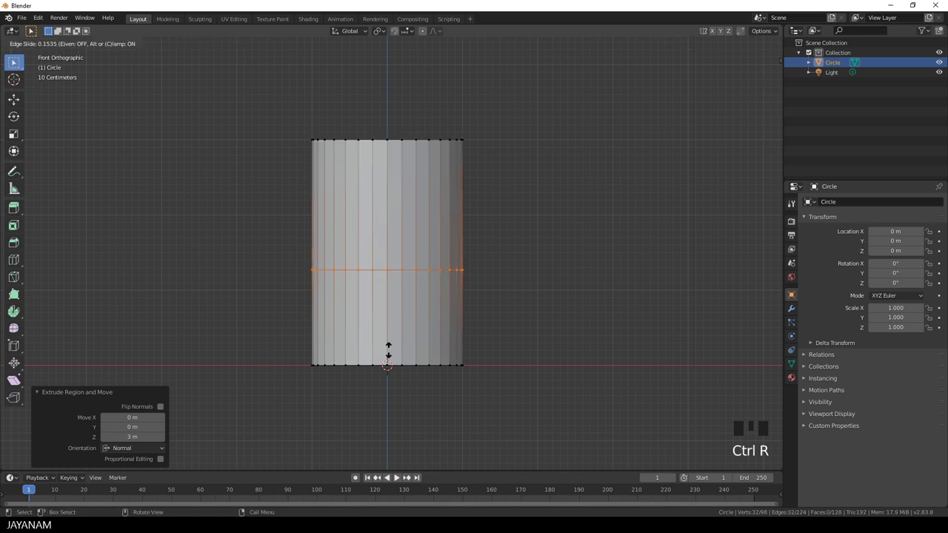
# Add three edge loops sitting just above the cylinder's base
pyautogui.click(395, 436)
pyautogui.keyDown('shift'); pyautogui.moveTo(480, 371); pyautogui.dragTo(494, 327, button='middle'); pyautogui.keyUp('shift')
pyautogui.scroll(2, 495, 331)
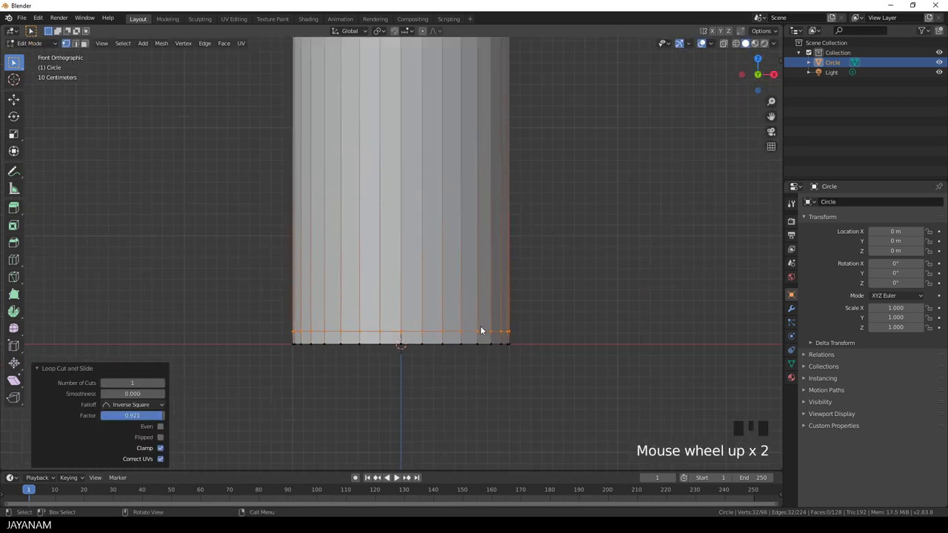
pyautogui.hotkey('ctrl', 'r')
pyautogui.click(408, 314)
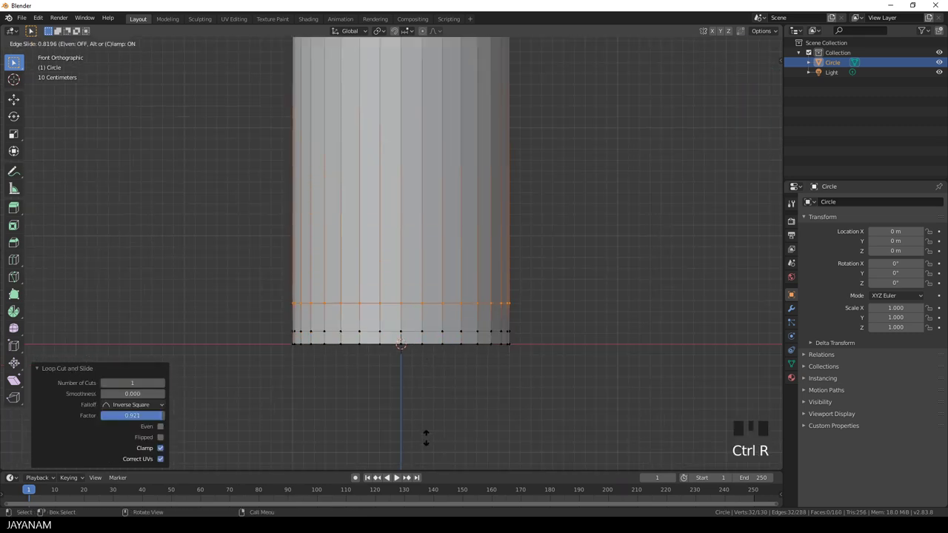
pyautogui.click(422, 466)
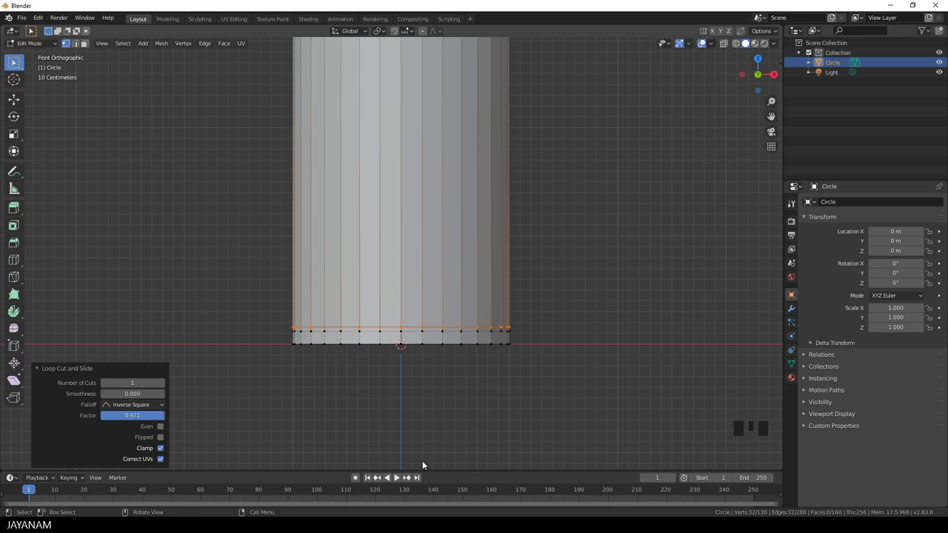
pyautogui.hotkey('ctrl', 'r')
pyautogui.click(366, 281)
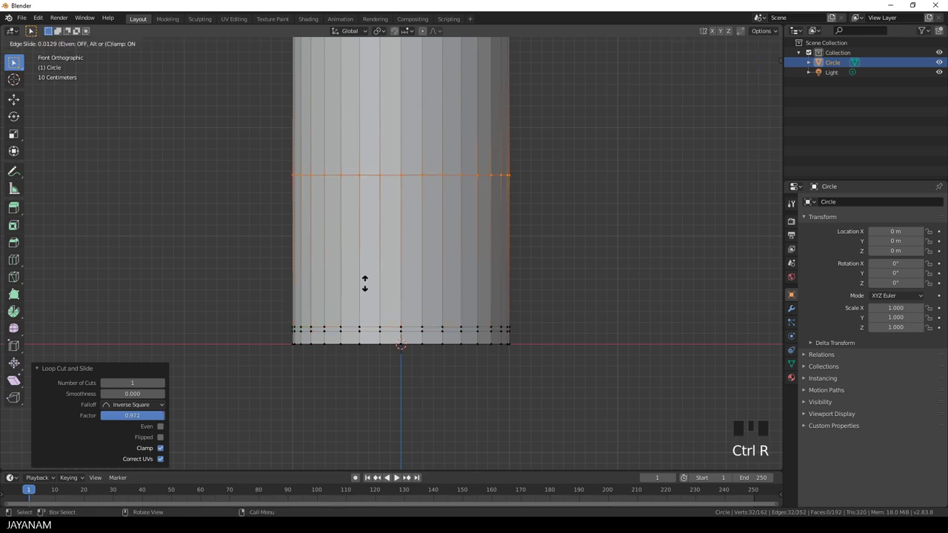
pyautogui.click(383, 428)
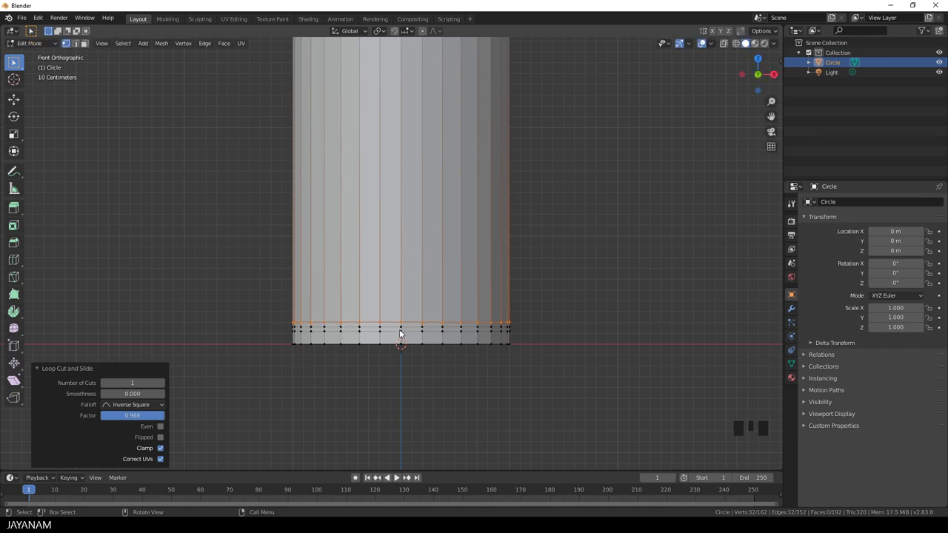
# Select the new ring near the base and scale it inward to 0.931
pyautogui.click(375, 330)
pyautogui.doubleClick(374, 330)
pyautogui.press('s')
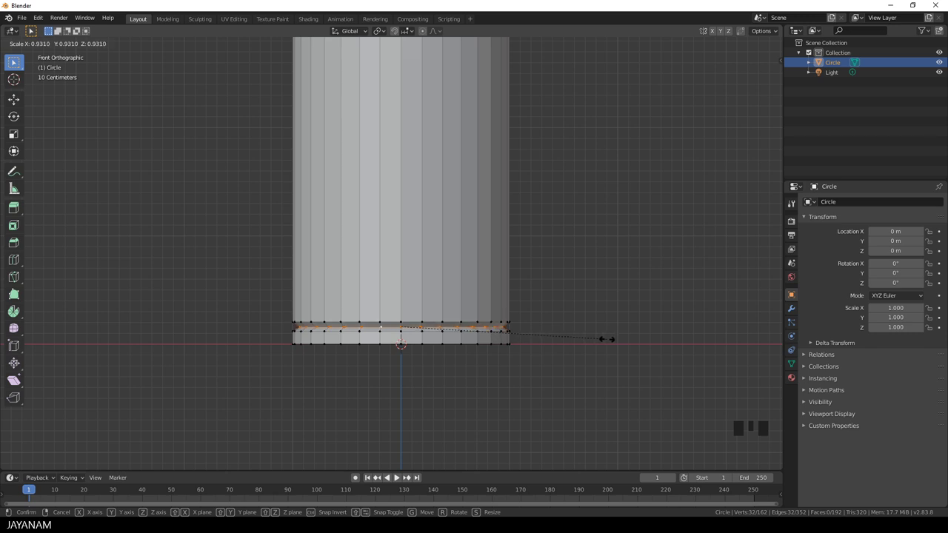
pyautogui.click(607, 344)
# Add two more edge loops just above the foot rings
pyautogui.hotkey('ctrl', 'r')
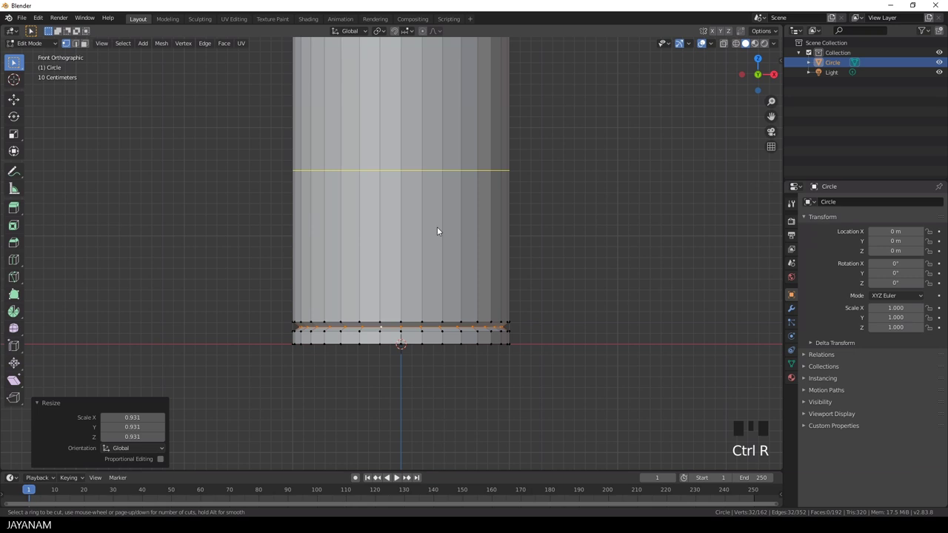
pyautogui.click(437, 227)
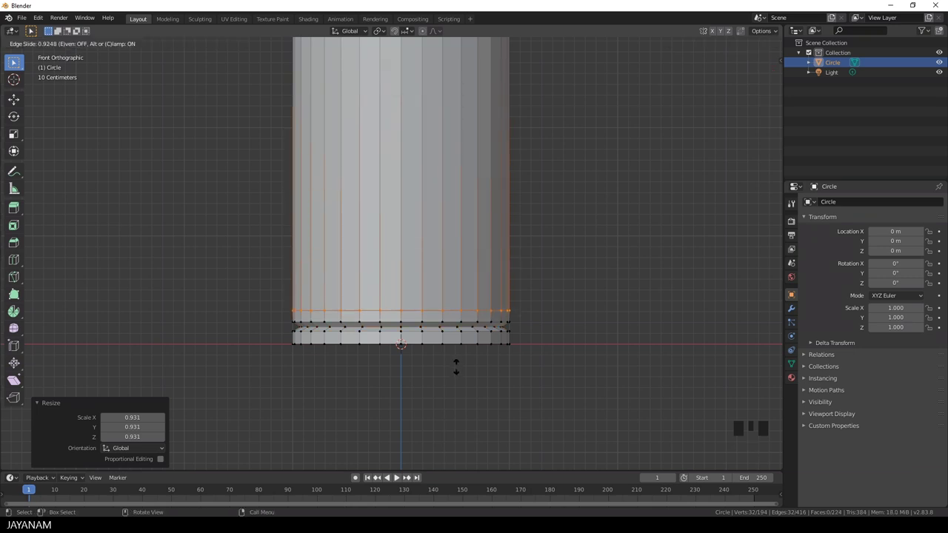
pyautogui.click(456, 367)
pyautogui.hotkey('ctrl', 'r')
pyautogui.click(429, 217)
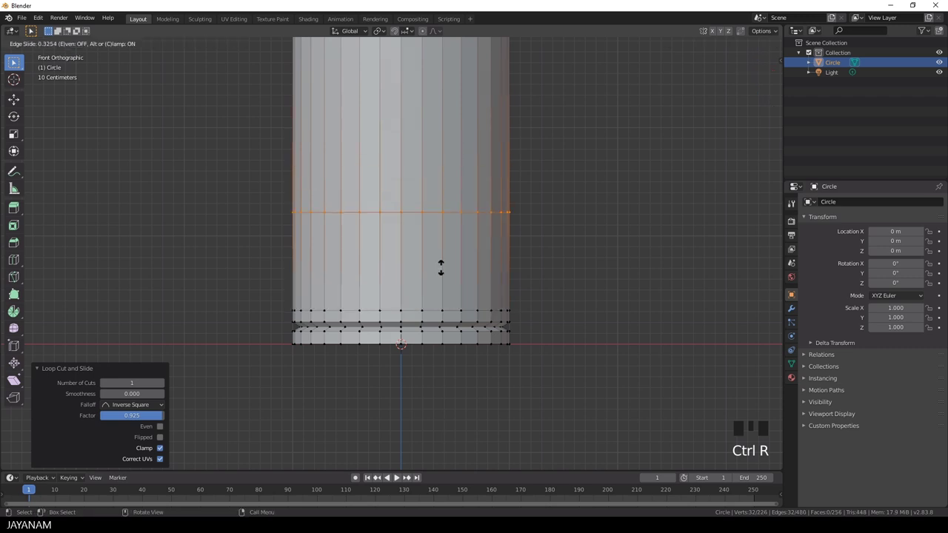
pyautogui.click(445, 359)
pyautogui.keyDown('shift'); pyautogui.moveTo(445, 359); pyautogui.dragTo(432, 435, button='middle'); pyautogui.keyUp('shift')
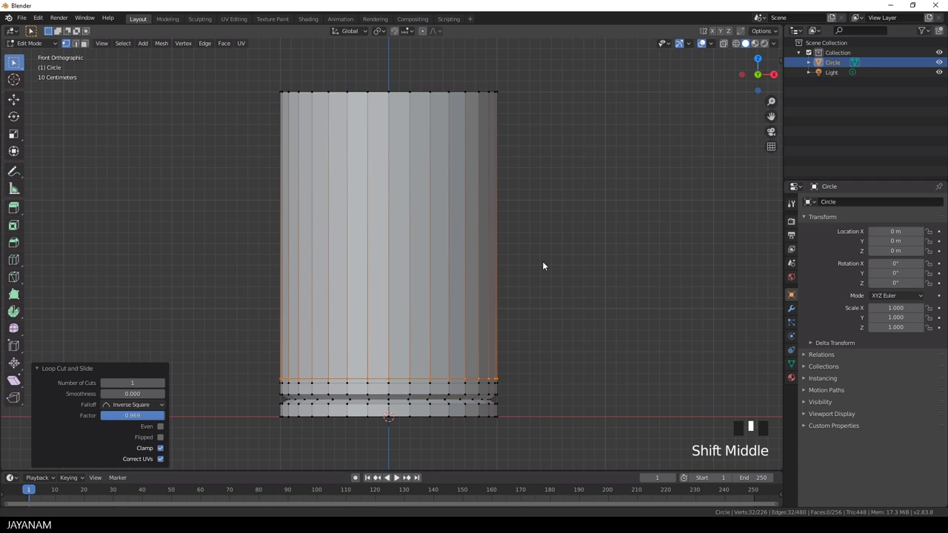
# Add an edge loop high on the wall at factor -0.490
pyautogui.hotkey('ctrl', 'r')
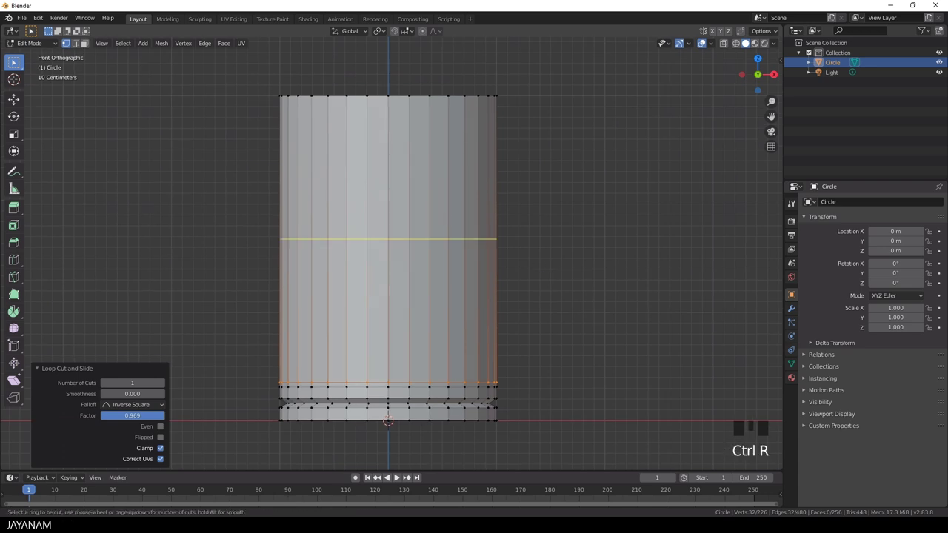
pyautogui.click(444, 218)
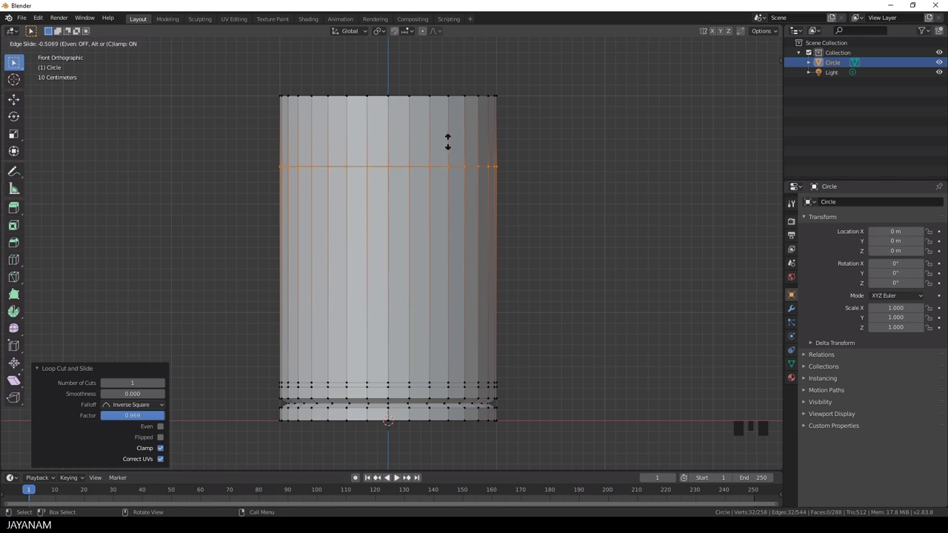
pyautogui.click(465, 165)
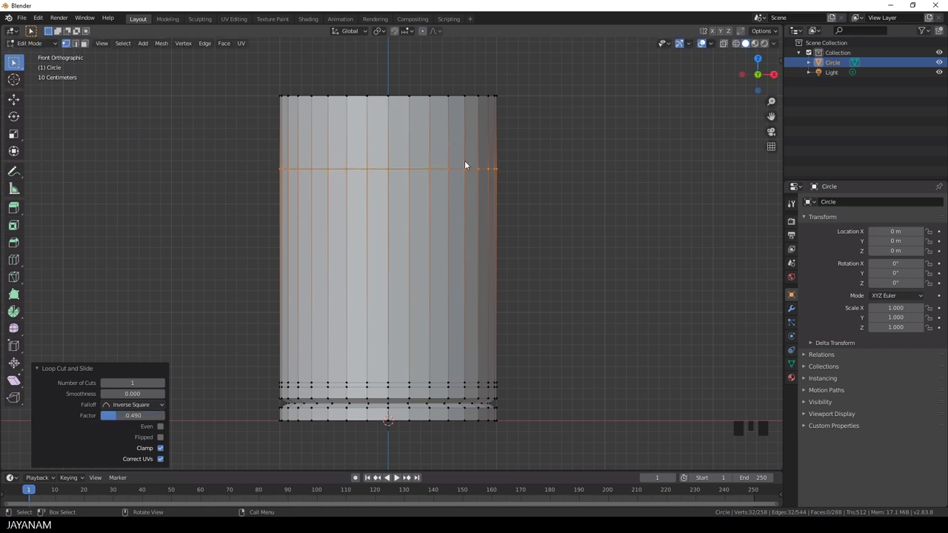
# Pinch the middle band inward to 0.685 and stretch it vertically along Z
pyautogui.keyDown('shift'); pyautogui.click(362, 385); pyautogui.keyUp('shift')
pyautogui.press('s')
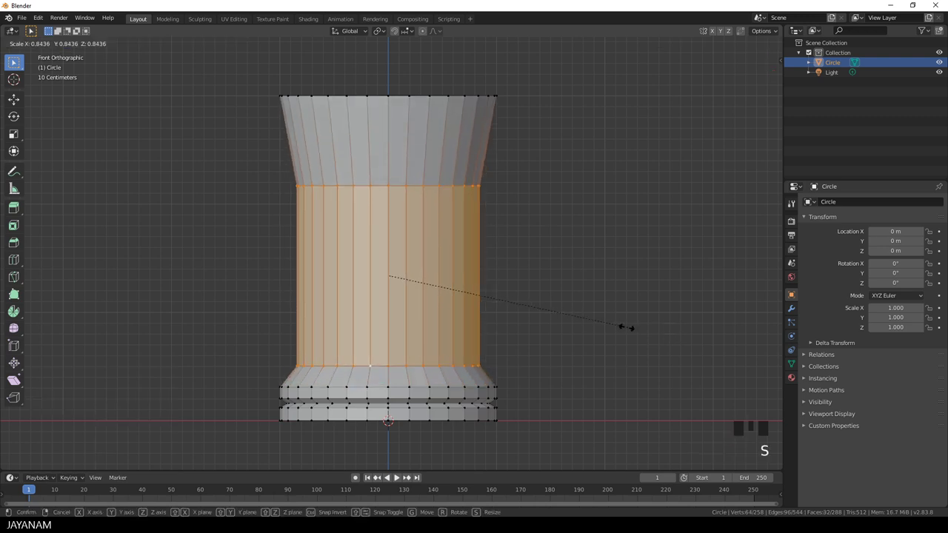
pyautogui.click(584, 312)
pyautogui.press('s')
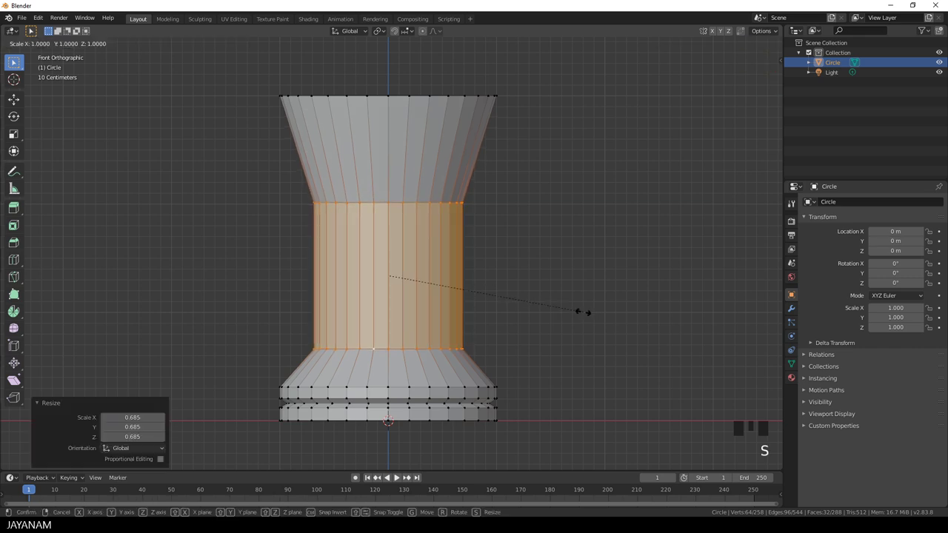
pyautogui.press('z')
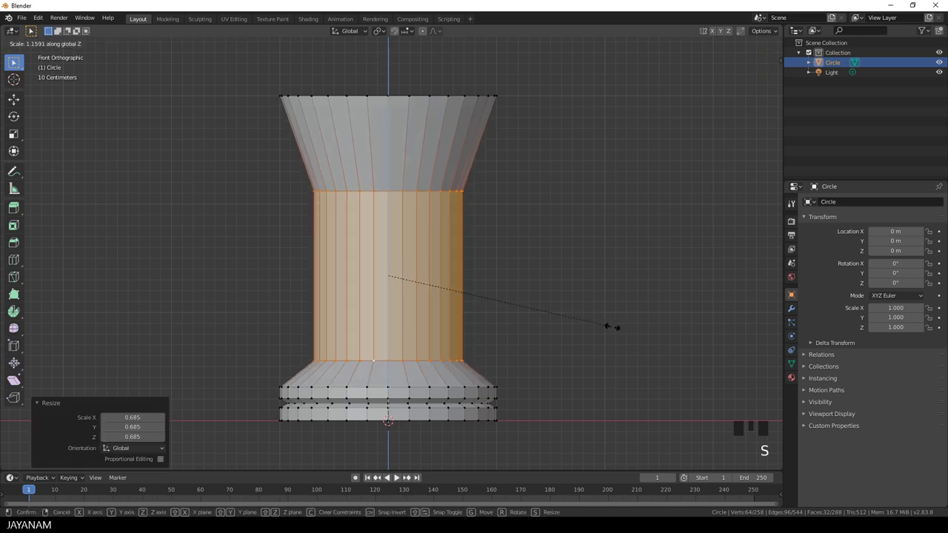
pyautogui.click(612, 329)
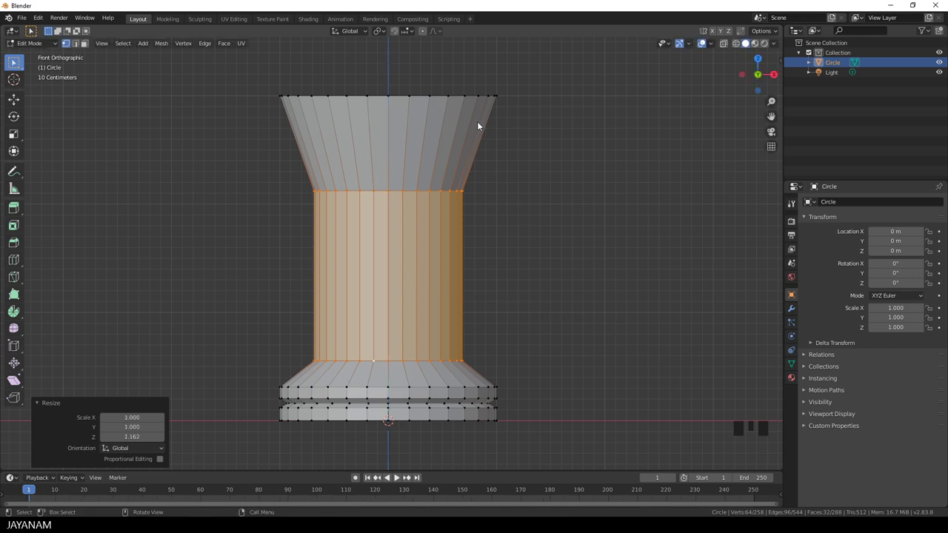
# Loop-cut the upper flare and scale the new loop out to 1.142
pyautogui.hotkey('ctrl', 'r')
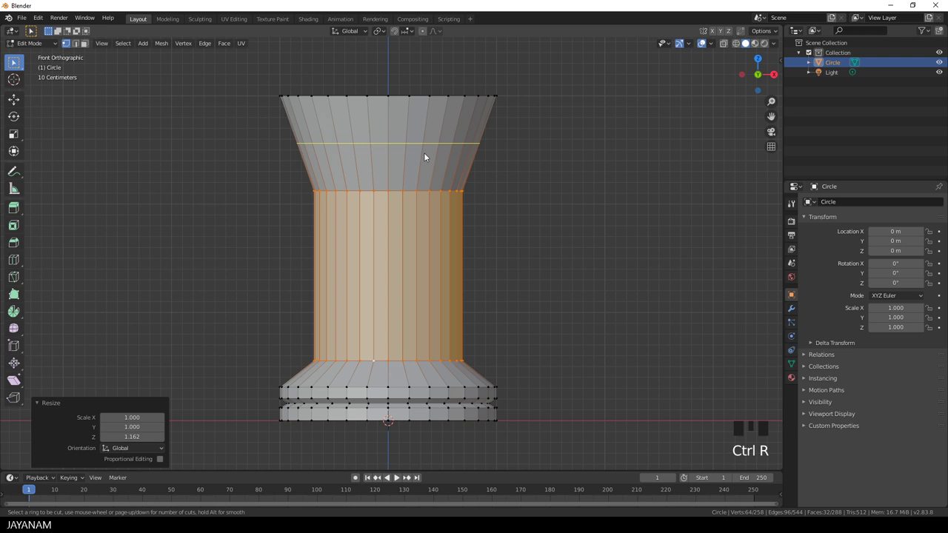
pyautogui.click(424, 157)
pyautogui.click(646, 180)
pyautogui.press('s')
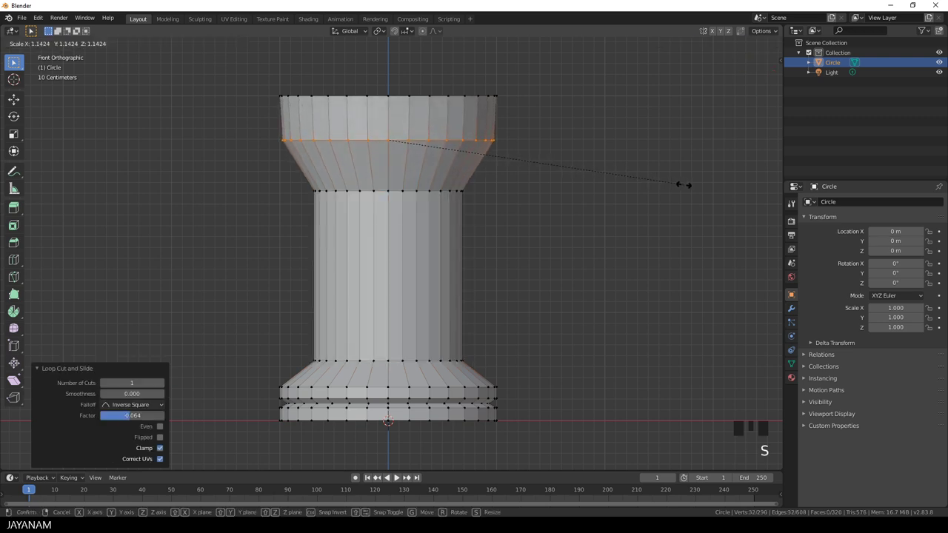
pyautogui.click(681, 184)
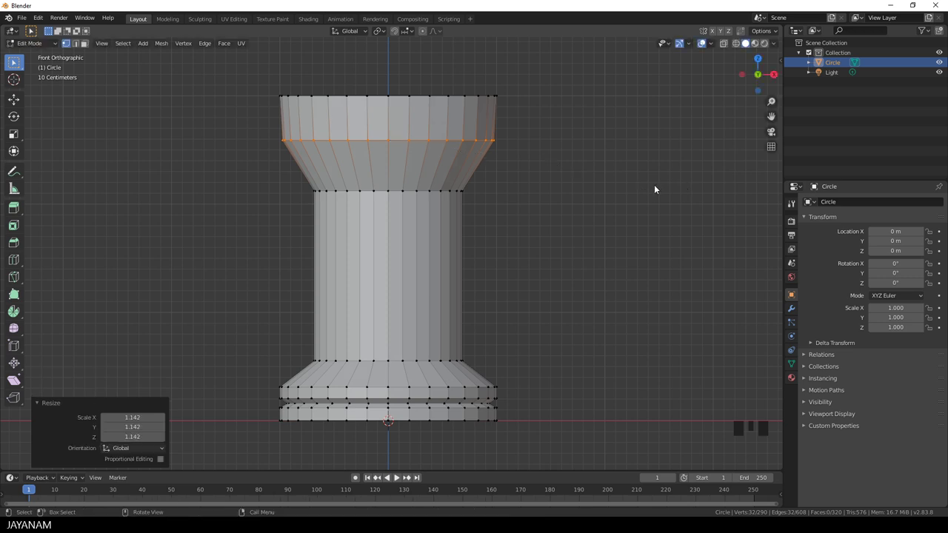
pyautogui.scroll(-4, 654, 184)
pyautogui.moveTo(621, 141); pyautogui.dragTo(581, 193, button='middle')
pyautogui.scroll(3, 578, 194)
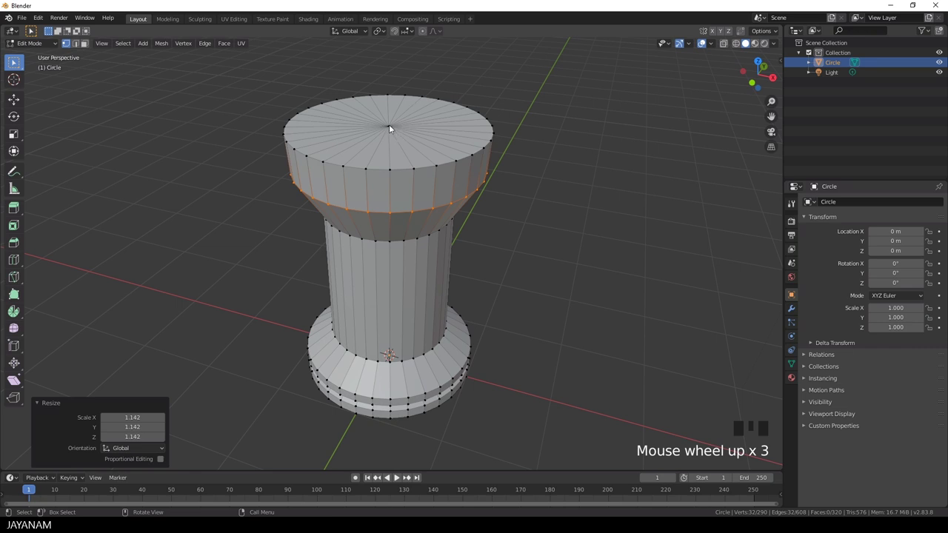
# Box-select the top cap, inset it, and sink the inner face about 0.17 m
pyautogui.tripleClick(389, 128)
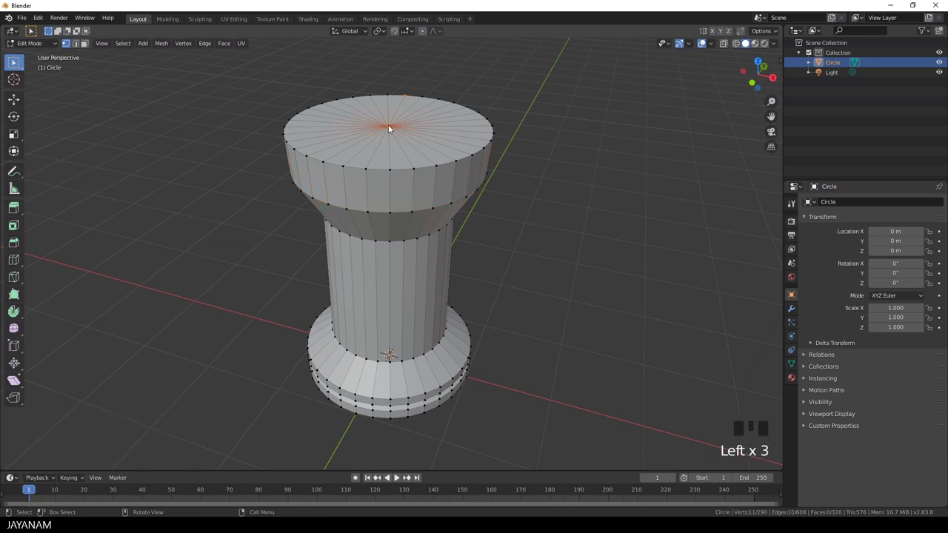
pyautogui.click(406, 117)
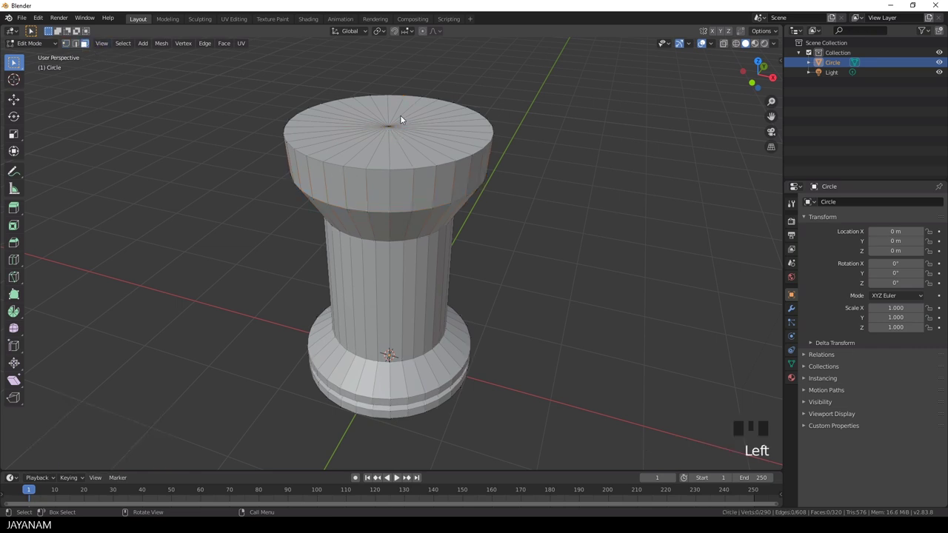
pyautogui.press('b')
pyautogui.moveTo(361, 105); pyautogui.dragTo(419, 150)
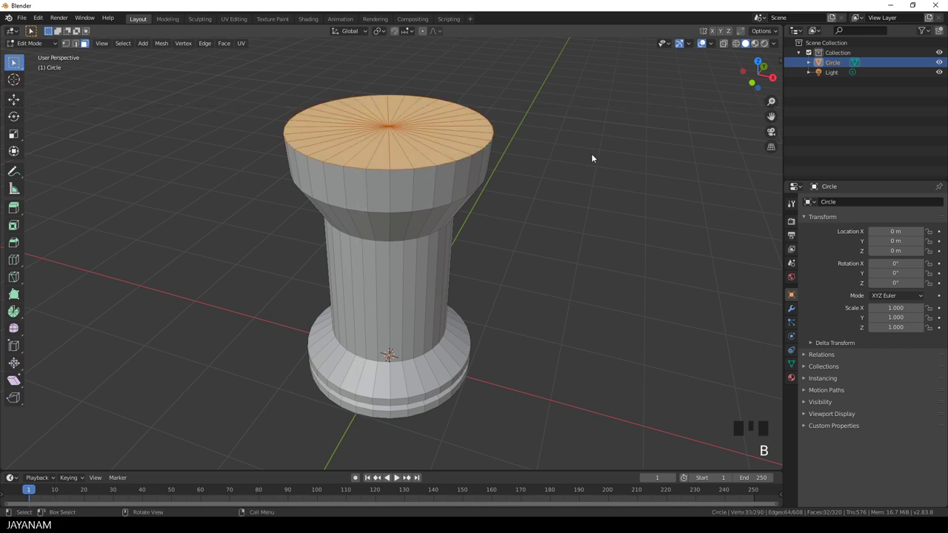
pyautogui.press('i')
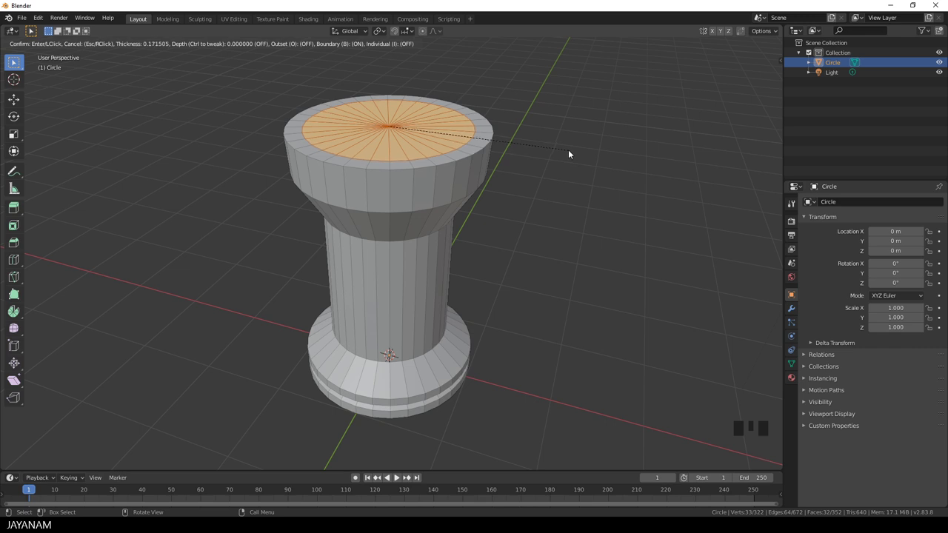
pyautogui.click(567, 154)
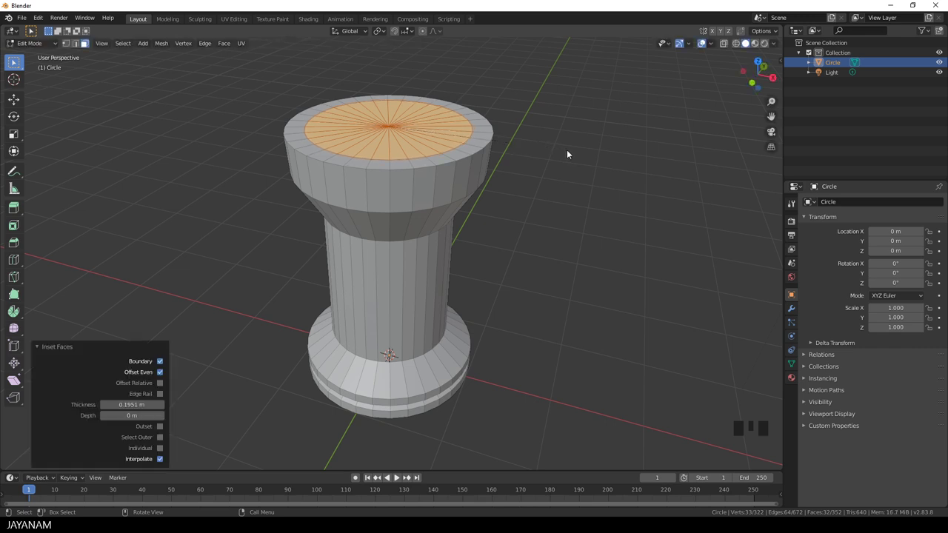
pyautogui.press('e')
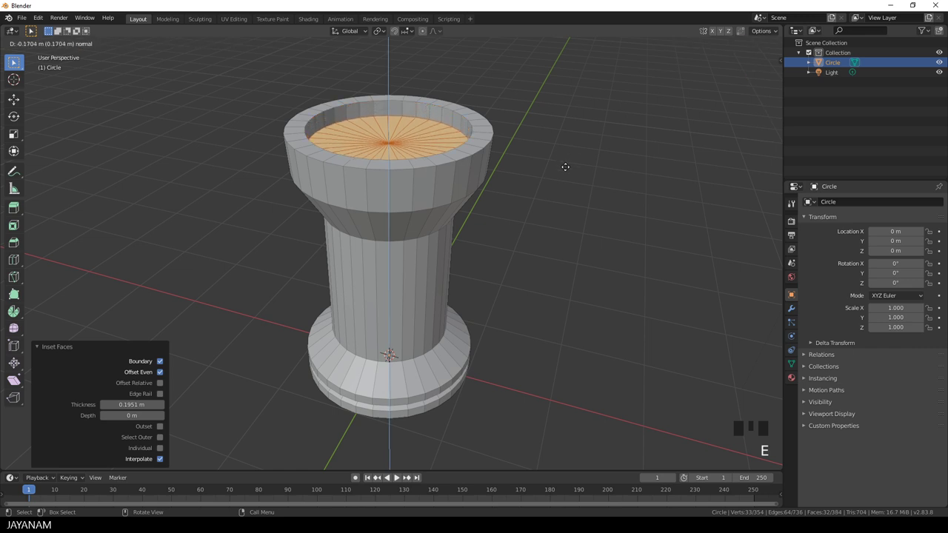
pyautogui.click(565, 167)
# From above, select twelve alternating rim faces for the battlements
pyautogui.moveTo(528, 171); pyautogui.dragTo(554, 197, button='middle')
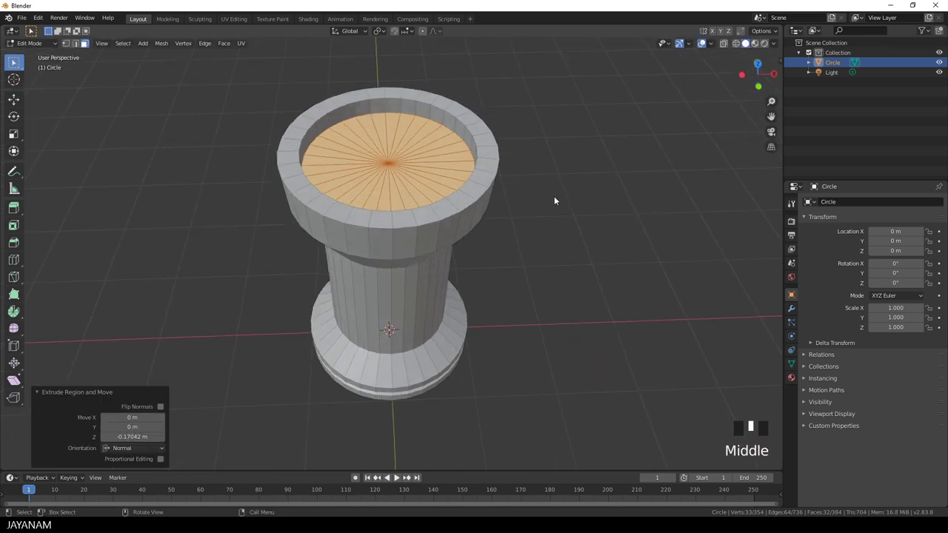
pyautogui.click(377, 218)
pyautogui.keyDown('shift'); pyautogui.click(403, 220); pyautogui.keyUp('shift')
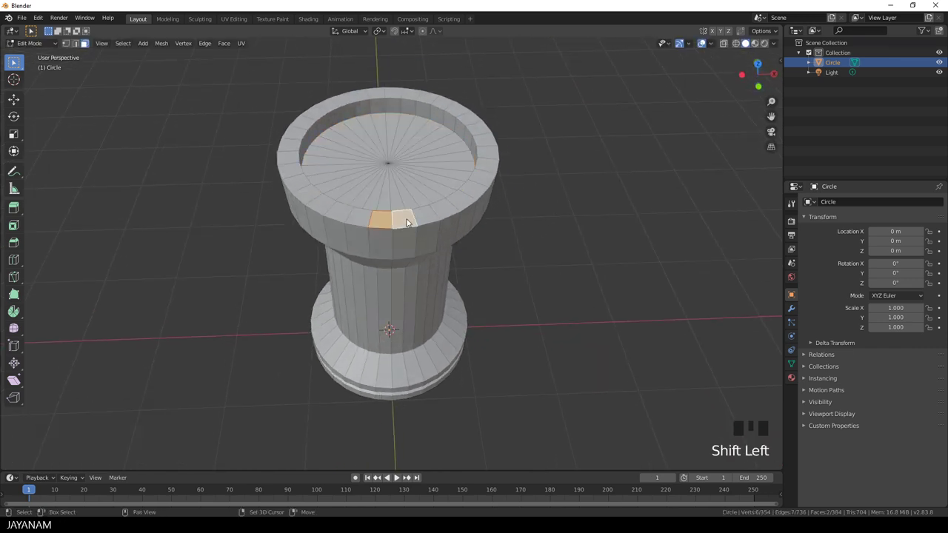
pyautogui.keyDown('shift'); pyautogui.click(460, 199); pyautogui.keyUp('shift')
pyautogui.keyDown('shift'); pyautogui.click(476, 189); pyautogui.keyUp('shift')
pyautogui.moveTo(478, 190); pyautogui.dragTo(523, 207, button='middle')
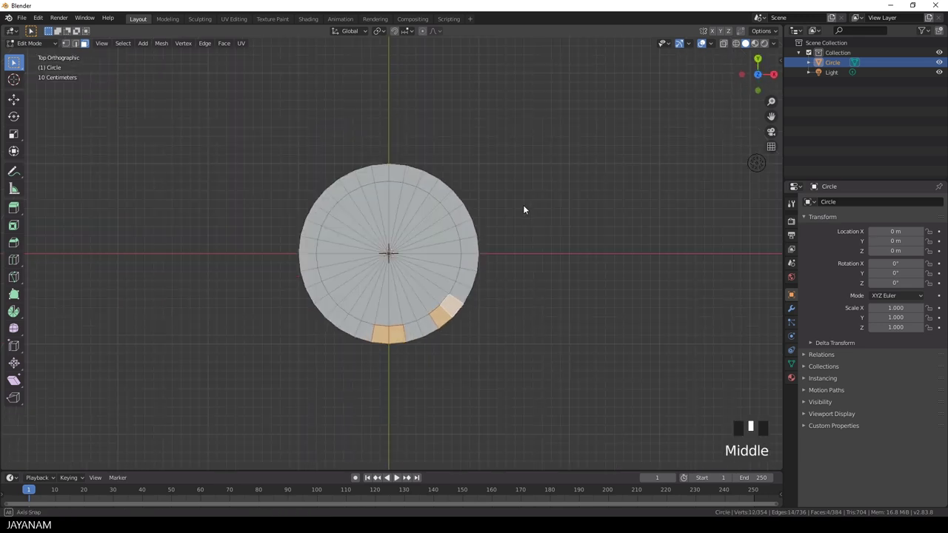
pyautogui.keyDown('shift'); pyautogui.click(473, 259); pyautogui.keyUp('shift')
pyautogui.keyDown('shift'); pyautogui.click(470, 246); pyautogui.keyUp('shift')
pyautogui.keyDown('shift'); pyautogui.click(452, 202); pyautogui.keyUp('shift')
pyautogui.keyDown('shift'); pyautogui.click(438, 190); pyautogui.keyUp('shift')
pyautogui.keyDown('shift'); pyautogui.click(397, 173); pyautogui.keyUp('shift')
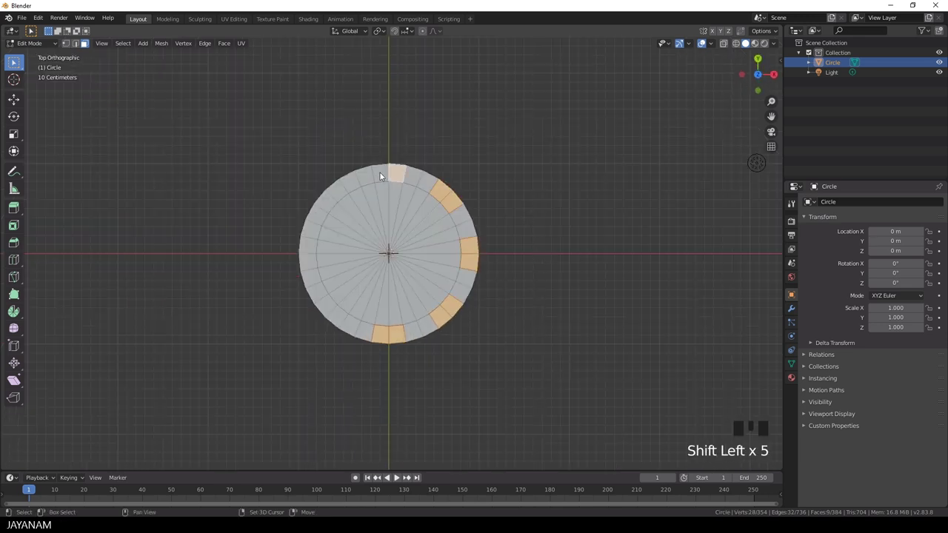
pyautogui.keyDown('shift'); pyautogui.click(380, 173); pyautogui.keyUp('shift')
pyautogui.keyDown('shift'); pyautogui.click(338, 192); pyautogui.keyUp('shift')
pyautogui.keyDown('shift'); pyautogui.click(328, 201); pyautogui.keyUp('shift')
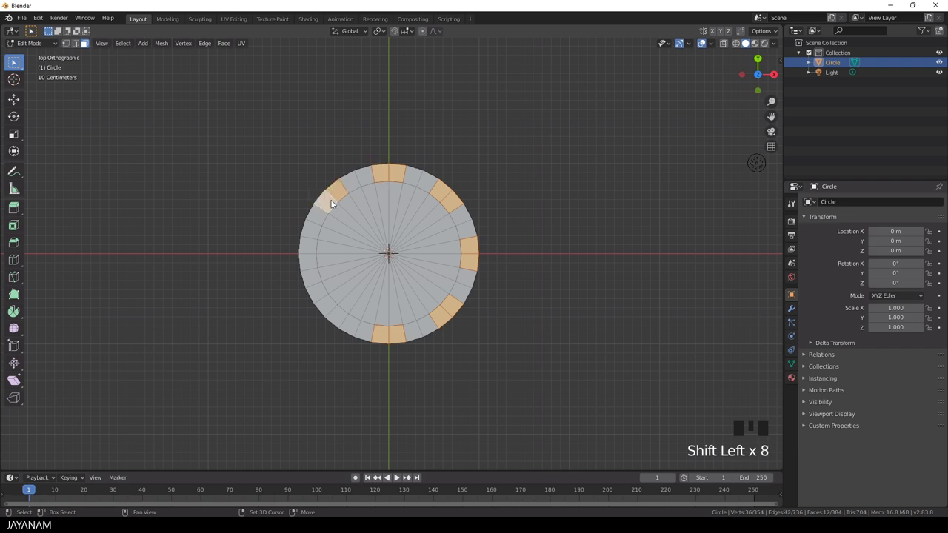
pyautogui.keyDown('shift'); pyautogui.click(308, 250); pyautogui.keyUp('shift')
pyautogui.keyDown('shift'); pyautogui.click(309, 259); pyautogui.keyUp('shift')
pyautogui.keyDown('shift'); pyautogui.click(323, 304); pyautogui.keyUp('shift')
pyautogui.keyDown('shift'); pyautogui.click(336, 316); pyautogui.keyUp('shift')
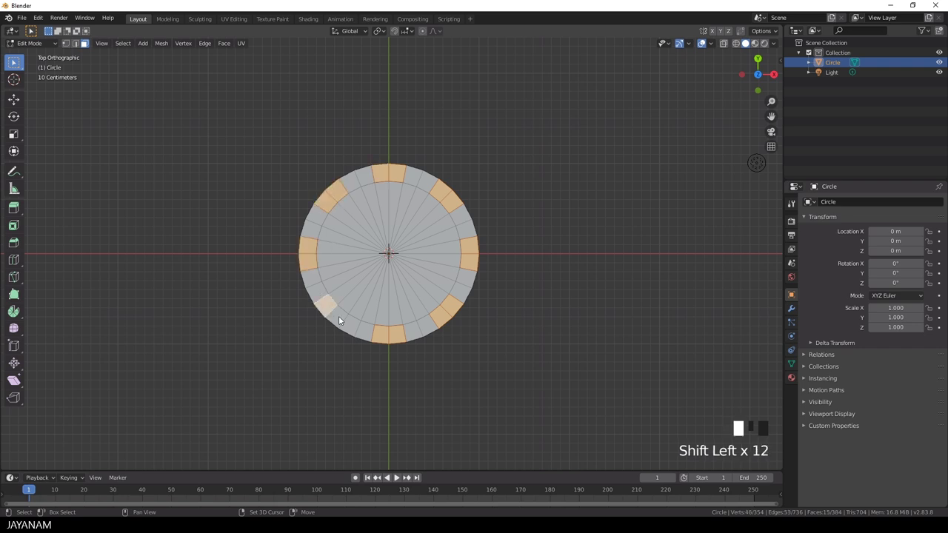
pyautogui.moveTo(482, 305); pyautogui.dragTo(450, 245, button='middle')
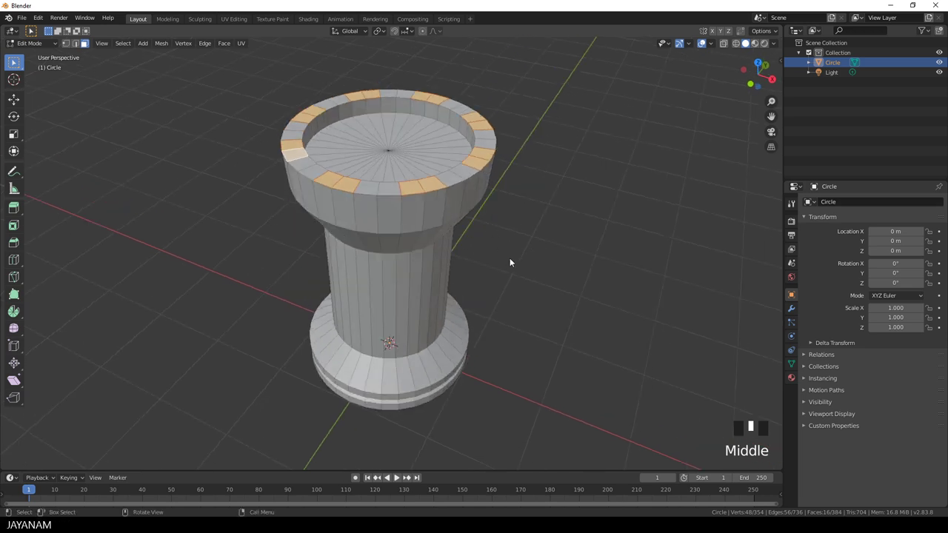
# Extrude the selected rim faces about 0.219 m upward and switch to edge select mode
pyautogui.press('e')
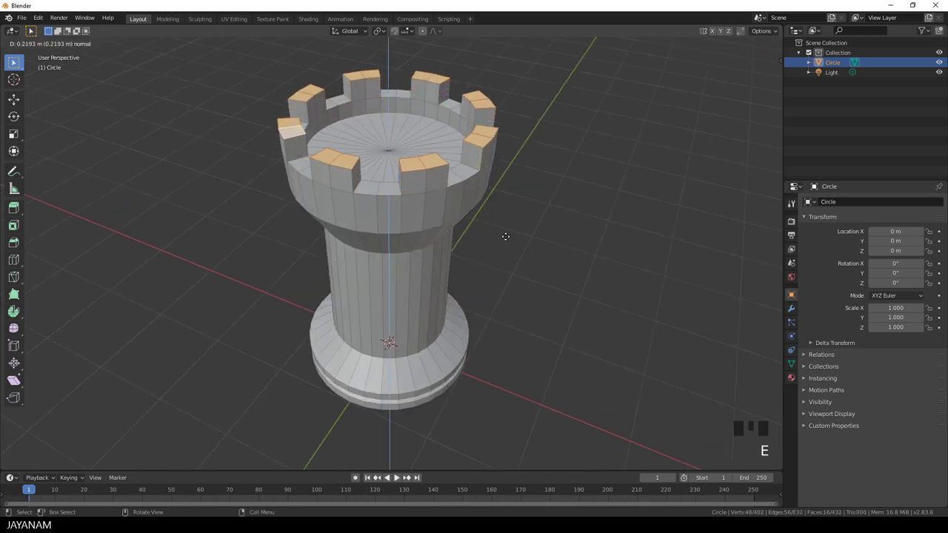
pyautogui.click(505, 237)
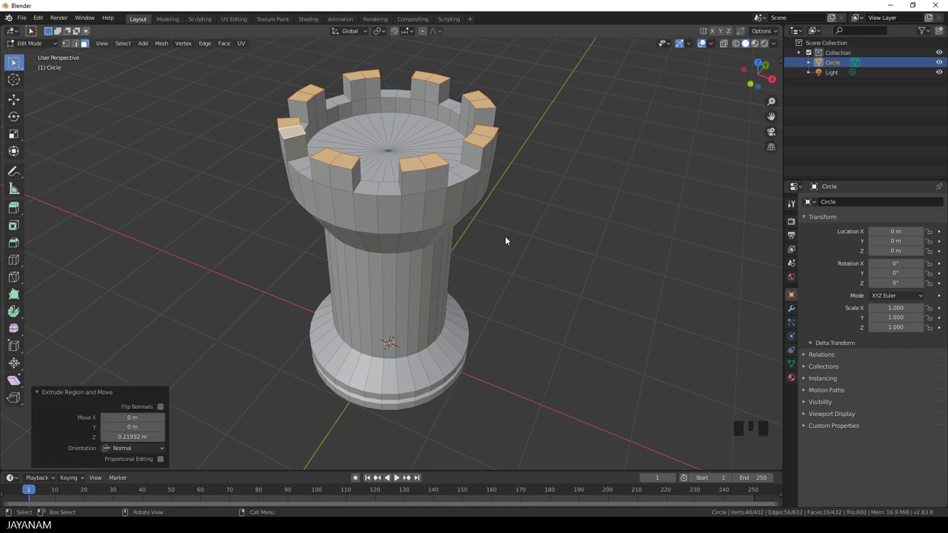
pyautogui.moveTo(516, 288); pyautogui.dragTo(543, 265, button='middle')
pyautogui.scroll(-4, 519, 270)
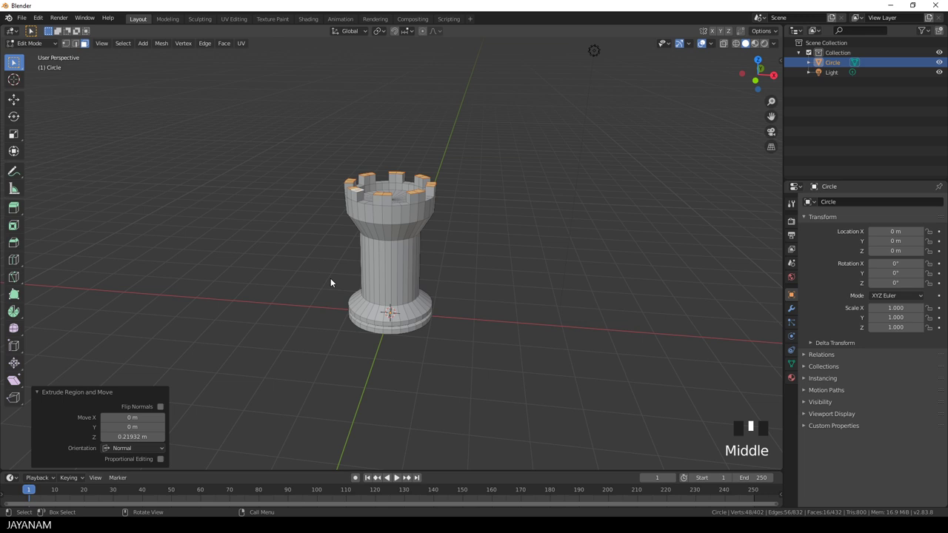
pyautogui.click(75, 43)
pyautogui.scroll(3, 433, 333)
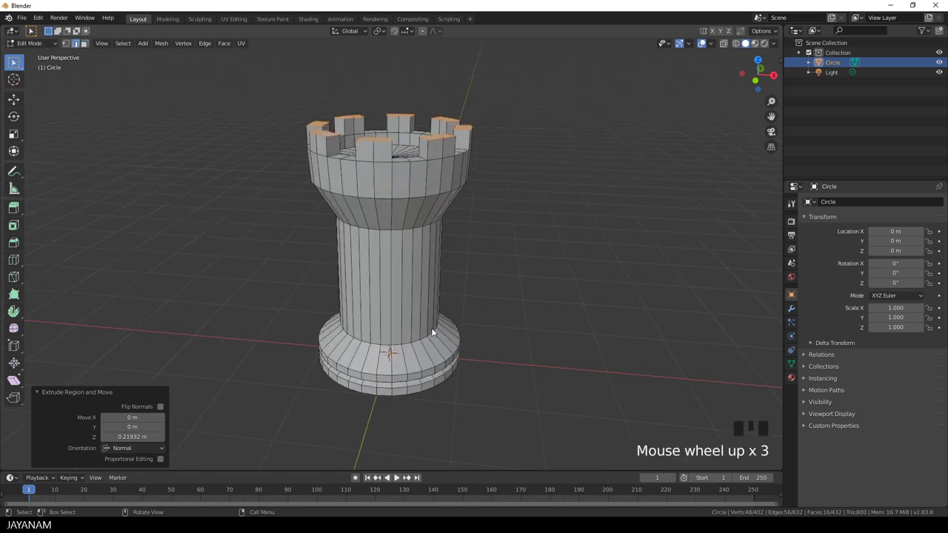
# Bevel the two foot-ring edge loops with 3 segments at about 0.0202 m
pyautogui.keyDown('shift'); pyautogui.moveTo(433, 332); pyautogui.dragTo(467, 311, button='middle'); pyautogui.keyUp('shift')
pyautogui.scroll(3, 465, 333)
pyautogui.click(434, 396)
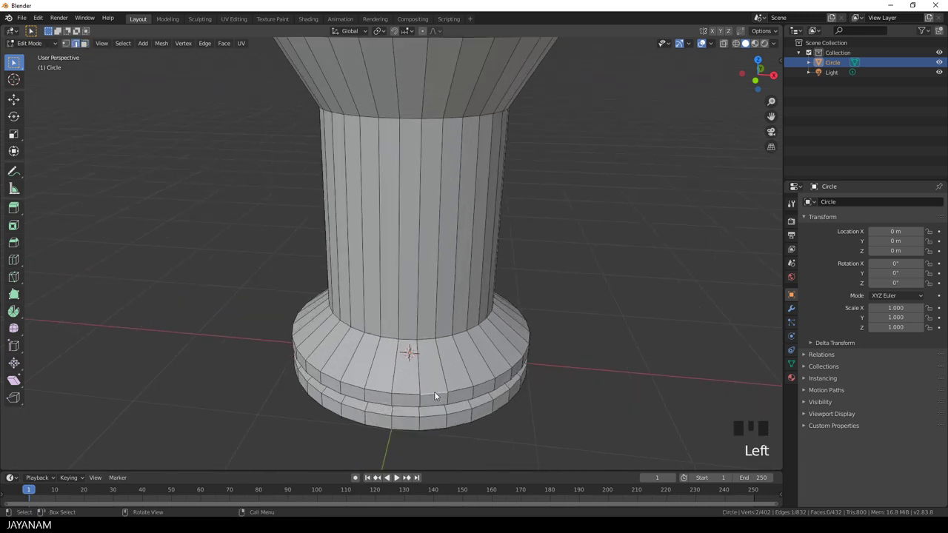
pyautogui.doubleClick(435, 394)
pyautogui.keyDown('shift'); pyautogui.click(431, 415); pyautogui.keyUp('shift')
pyautogui.keyDown('shift'); pyautogui.doubleClick(431, 415); pyautogui.keyUp('shift')
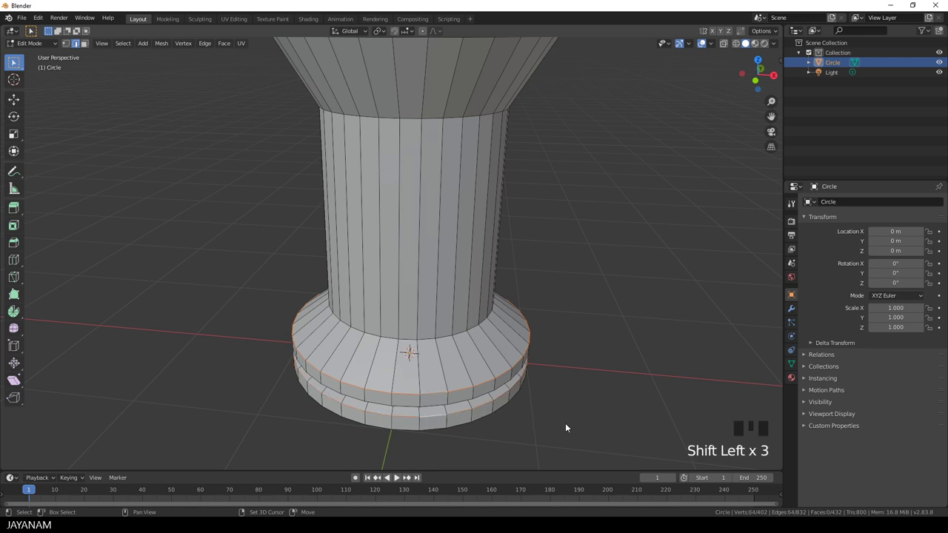
pyautogui.hotkey('ctrl', 'b')
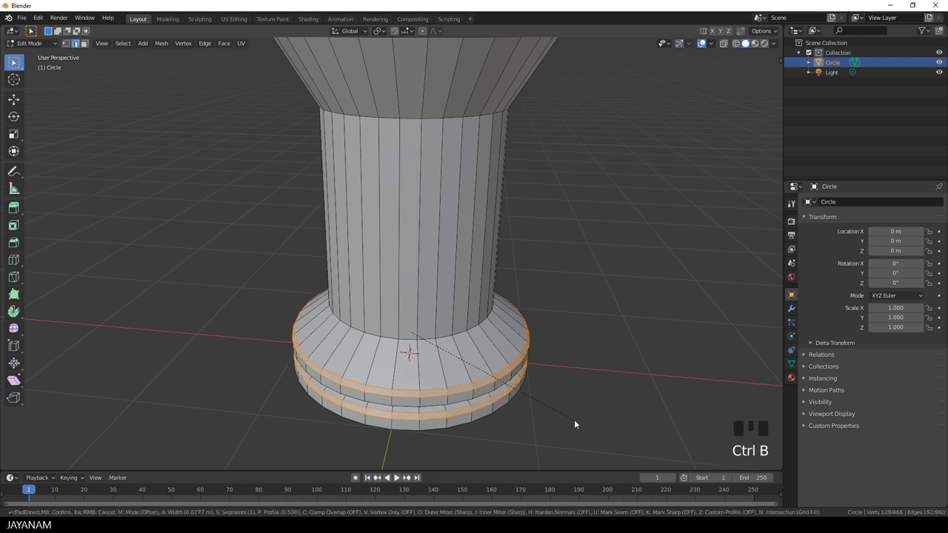
pyautogui.scroll(2, 574, 424)
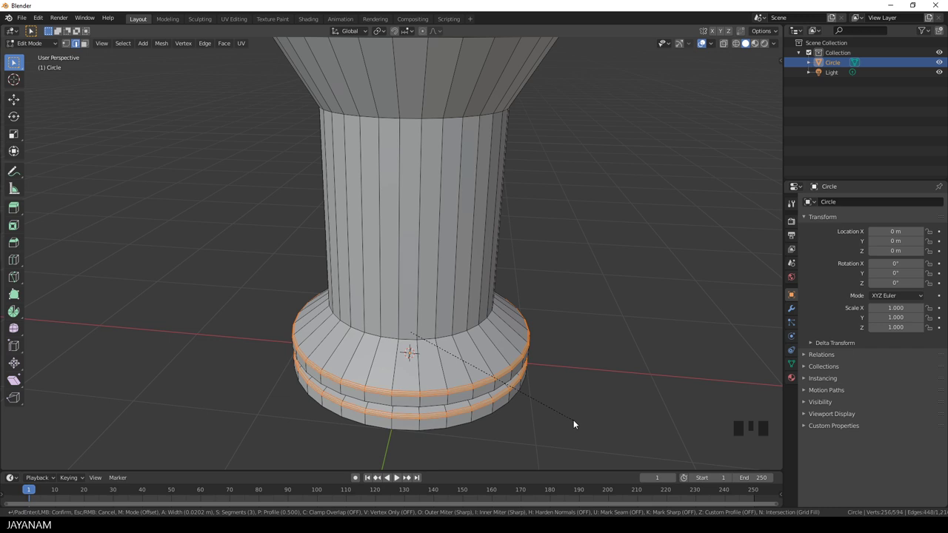
pyautogui.click(573, 420)
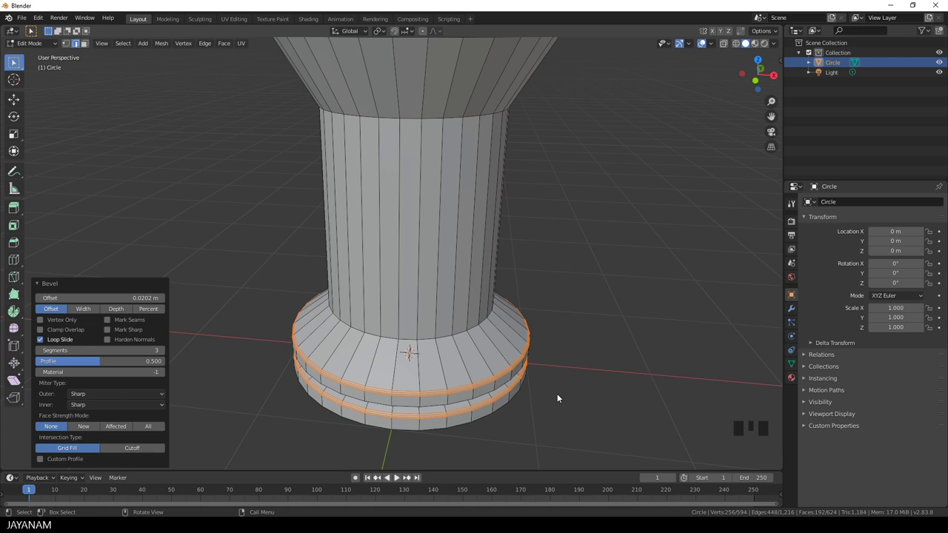
pyautogui.scroll(-2, 561, 396)
# Return to Object Mode and apply Shade Smooth to the rook
pyautogui.press('Tab')
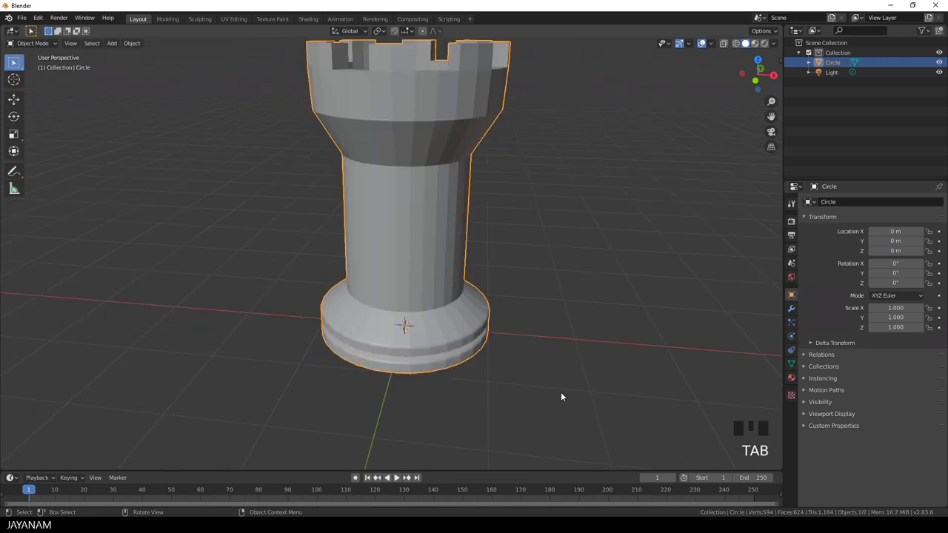
pyautogui.scroll(-4, 560, 393)
pyautogui.moveTo(534, 331); pyautogui.dragTo(518, 271, button='middle')
pyautogui.scroll(2, 501, 337)
pyautogui.rightClick(387, 285)
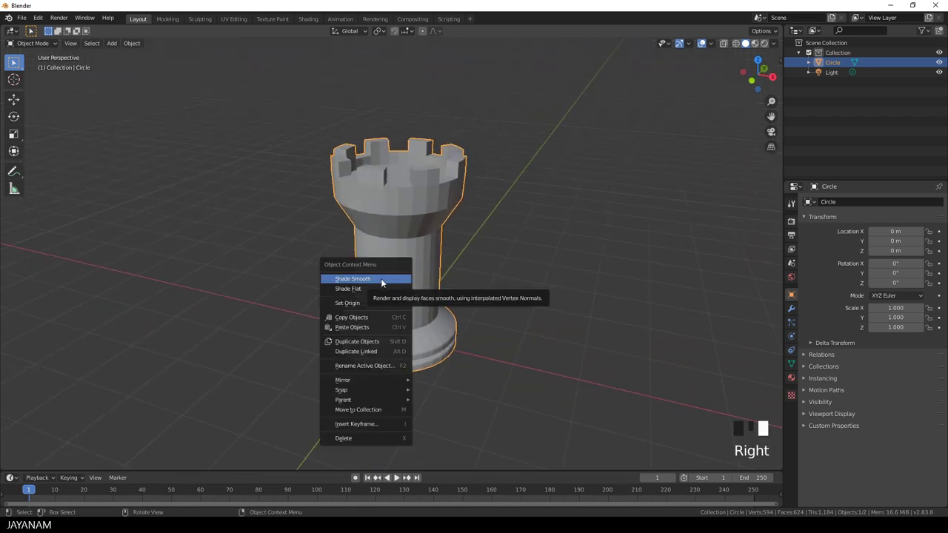
pyautogui.click(381, 278)
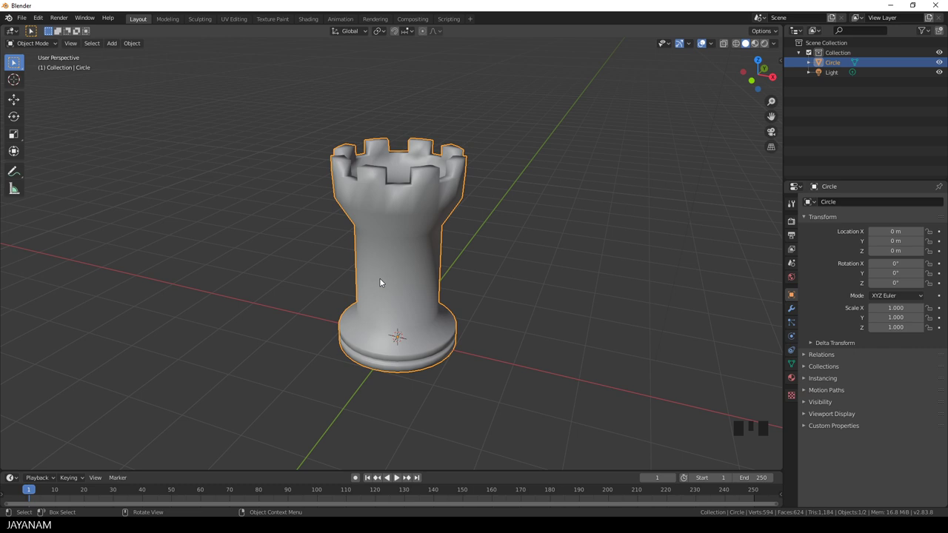
# In Edit Mode, clear the selection and run Select Sharp Edges via F3 search
pyautogui.press('Tab')
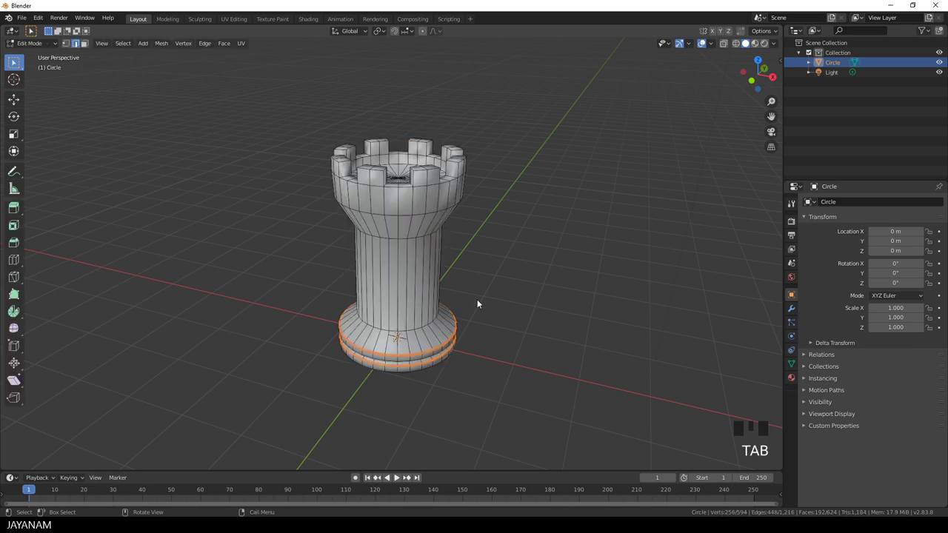
pyautogui.press('a')
pyautogui.press('a')
pyautogui.press('a')
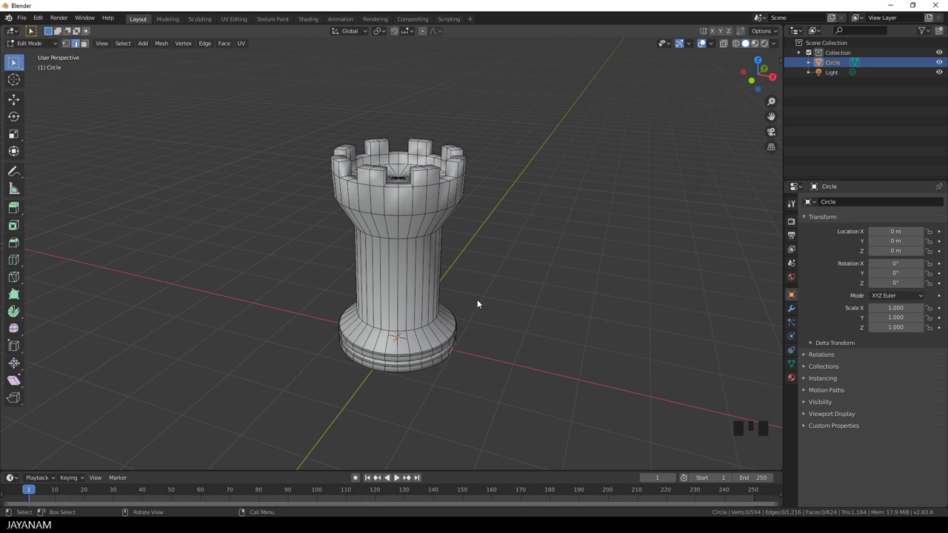
pyautogui.press('F3')
pyautogui.write('select sh')
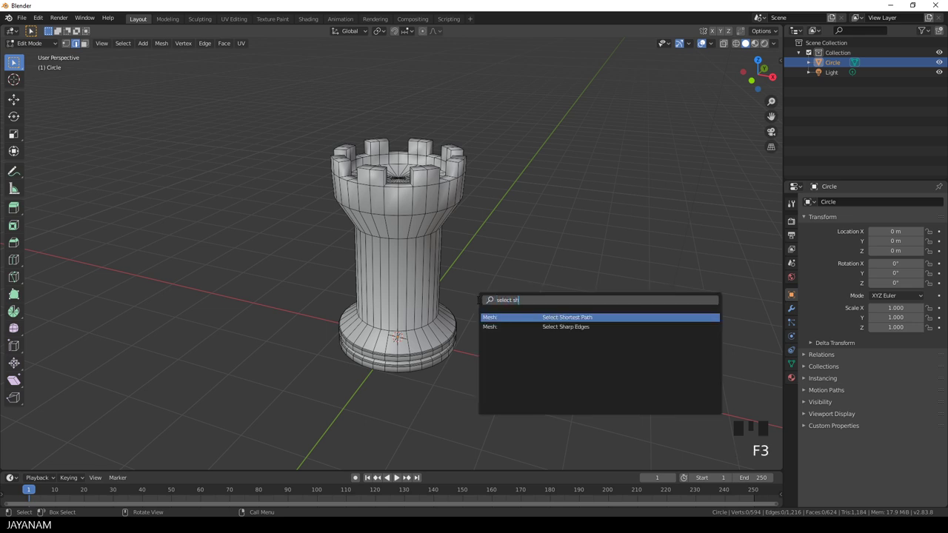
pyautogui.click(588, 326)
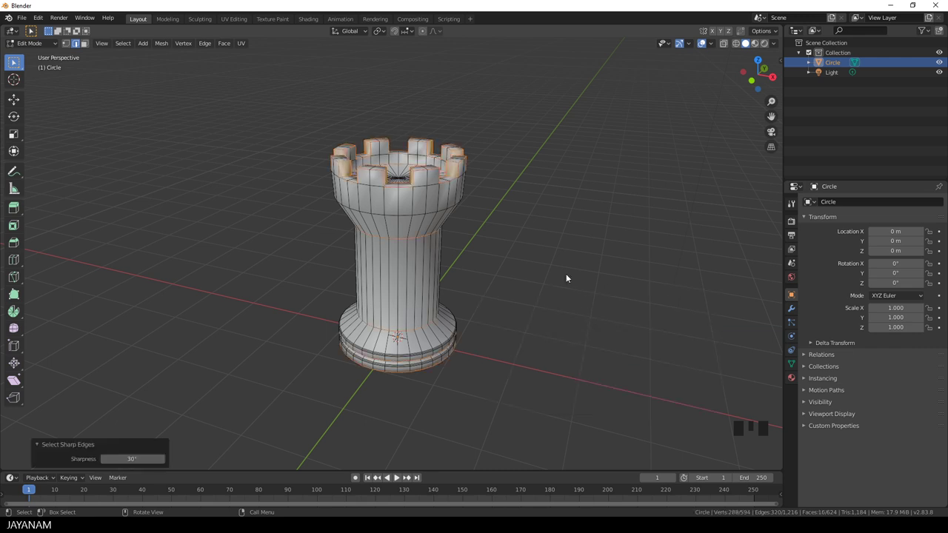
# Add the edge loop just below the crown to the selection
pyautogui.moveTo(503, 255); pyautogui.dragTo(495, 242, button='middle')
pyautogui.scroll(2, 491, 240)
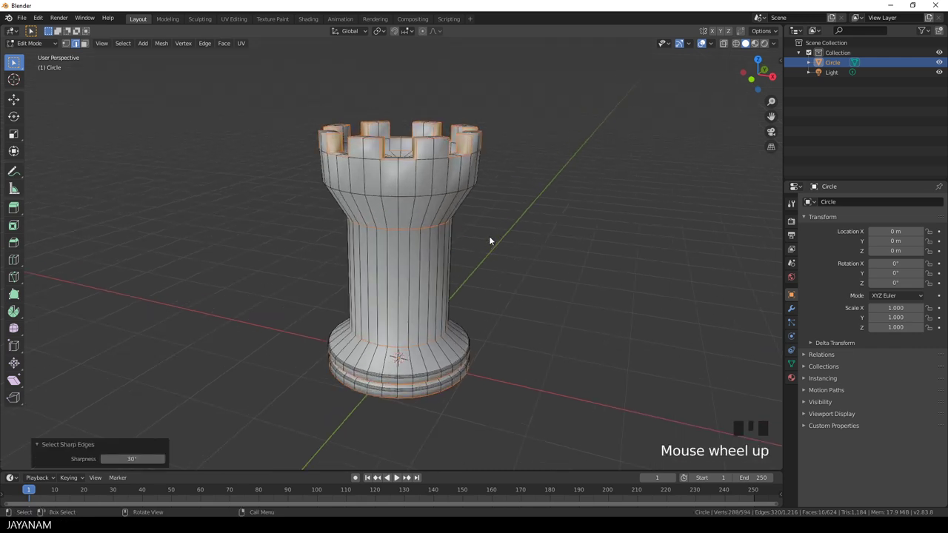
pyautogui.keyDown('shift'); pyautogui.click(403, 194); pyautogui.keyUp('shift')
pyautogui.keyDown('shift'); pyautogui.doubleClick(403, 195); pyautogui.keyUp('shift')
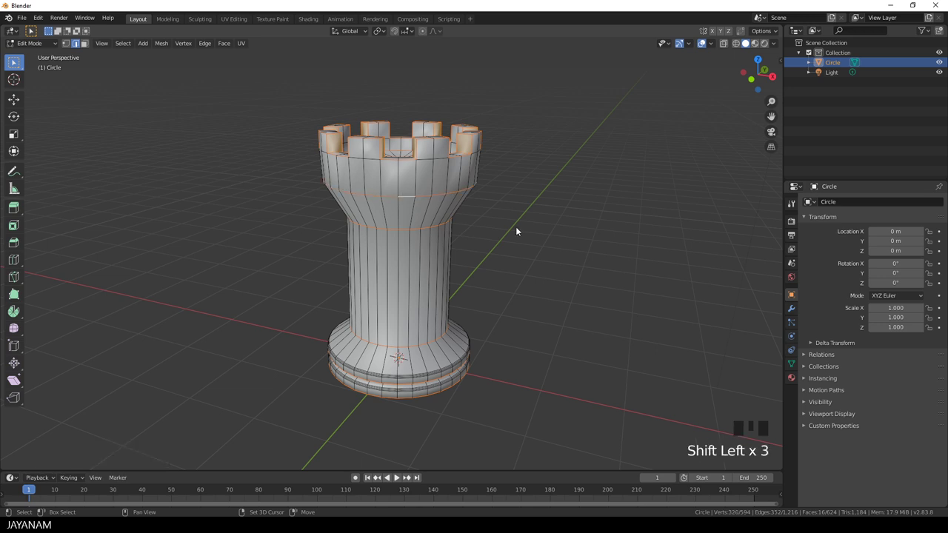
pyautogui.moveTo(582, 197)
pyautogui.mouseDown(button='middle')
pyautogui.moveTo(579, 241)
pyautogui.moveTo(600, 138)
pyautogui.moveTo(582, 208)
pyautogui.mouseUp(button='middle')
pyautogui.scroll(2, 572, 249)
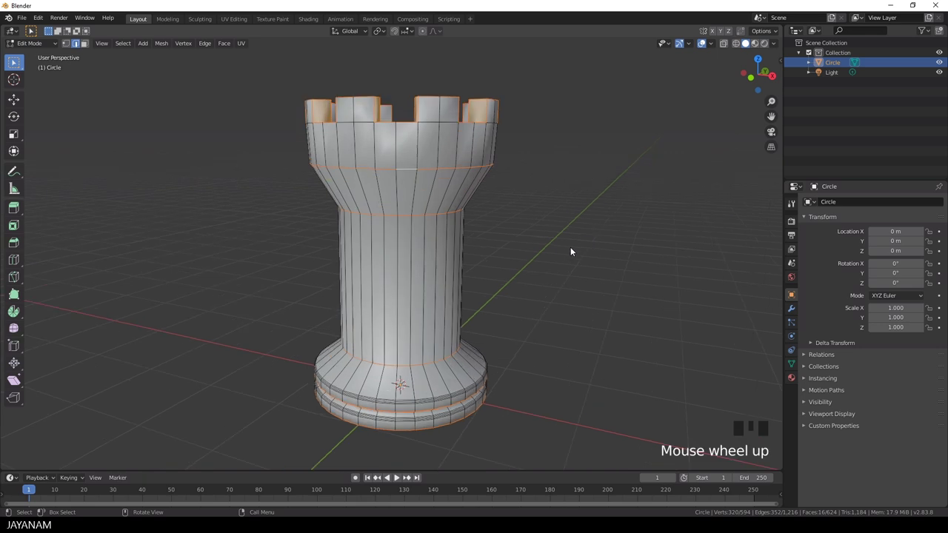
# Set the selected edges' Mean Bevel Weight to 1.00 in the sidebar Item tab
pyautogui.press('n')
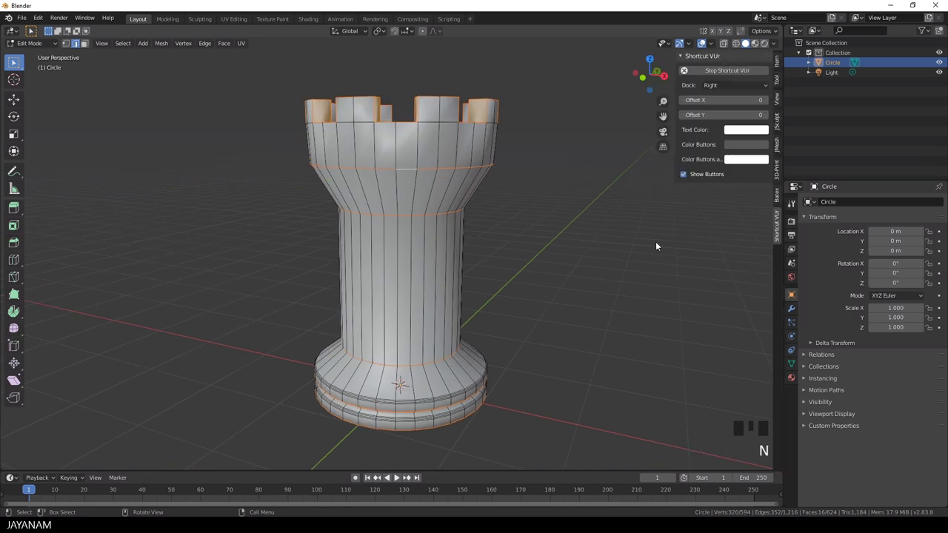
pyautogui.click(777, 61)
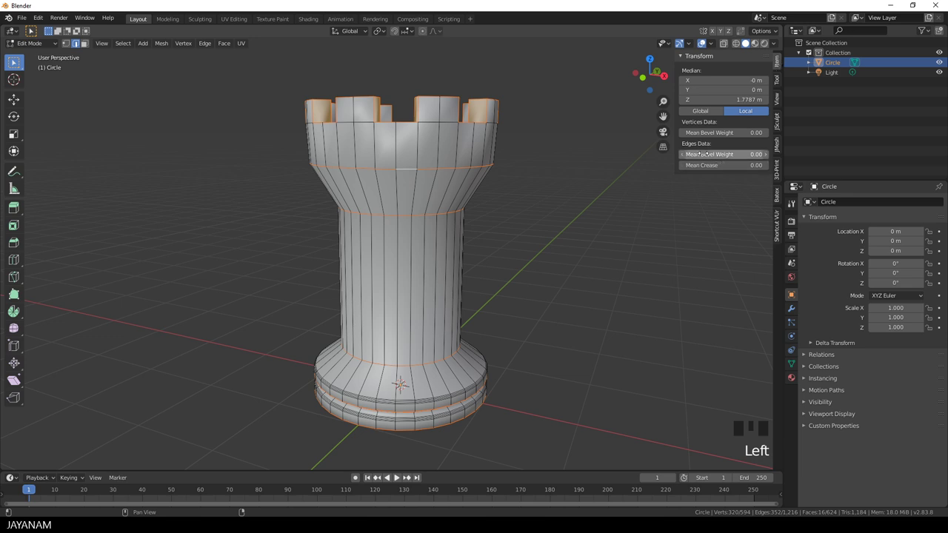
pyautogui.moveTo(707, 154); pyautogui.dragTo(763, 154)
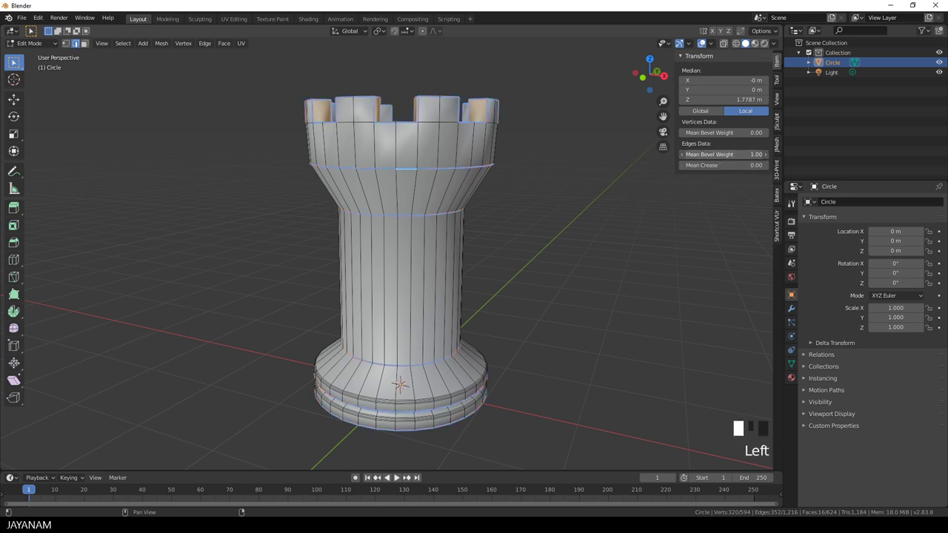
pyautogui.moveTo(554, 236); pyautogui.dragTo(543, 253, button='middle')
pyautogui.scroll(-2, 544, 253)
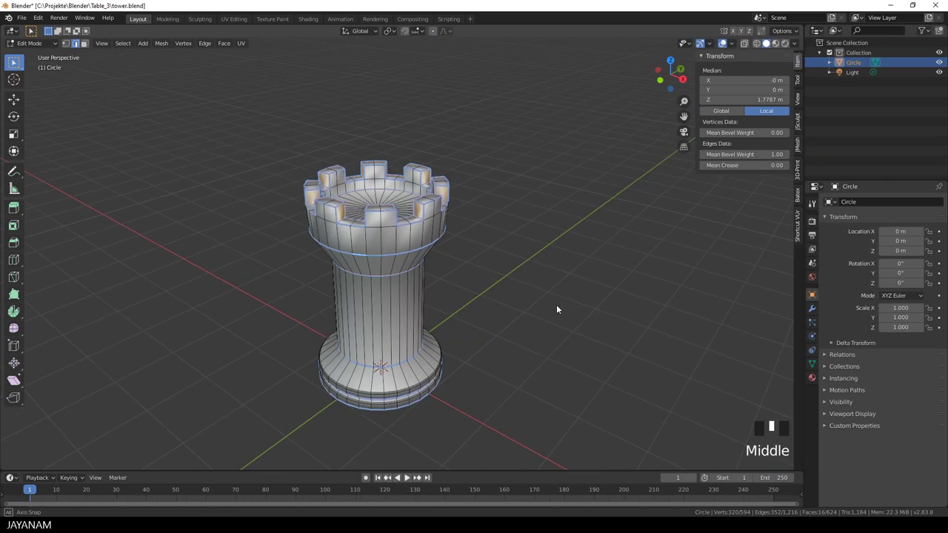
pyautogui.moveTo(556, 311)
pyautogui.mouseDown(button='middle')
pyautogui.moveTo(566, 311)
pyautogui.moveTo(553, 296)
pyautogui.mouseUp(button='middle')
# Back in object mode, add a Bevel modifier to the rook limited to weighted edges
pyautogui.press('Tab')
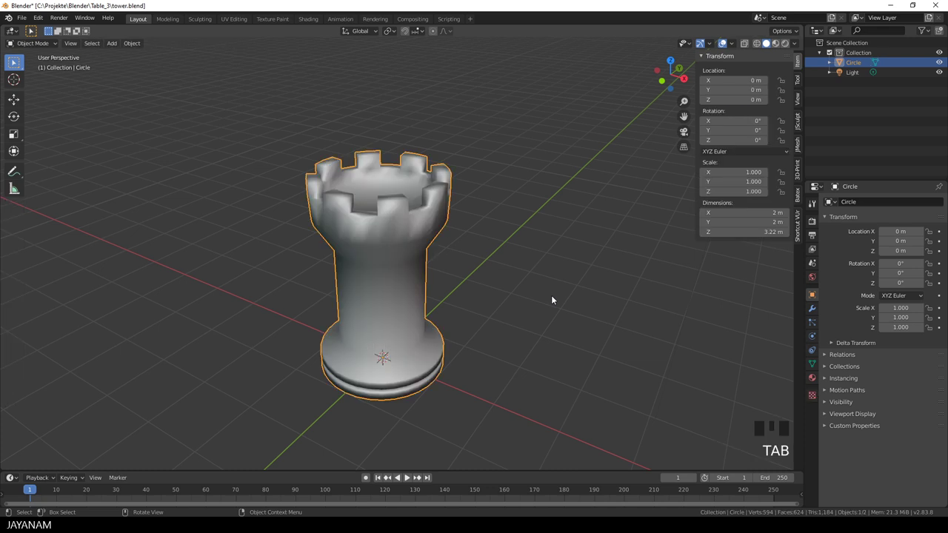
pyautogui.click(813, 310)
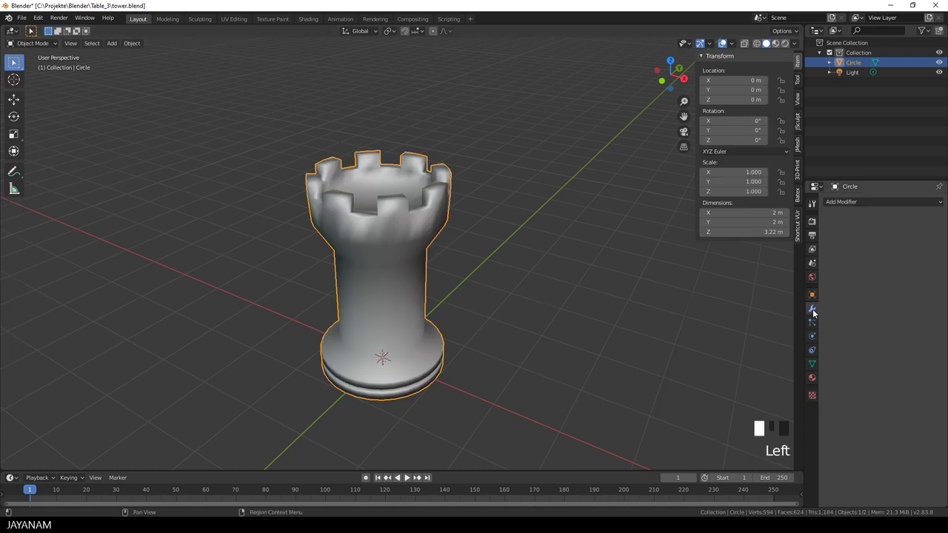
pyautogui.click(853, 201)
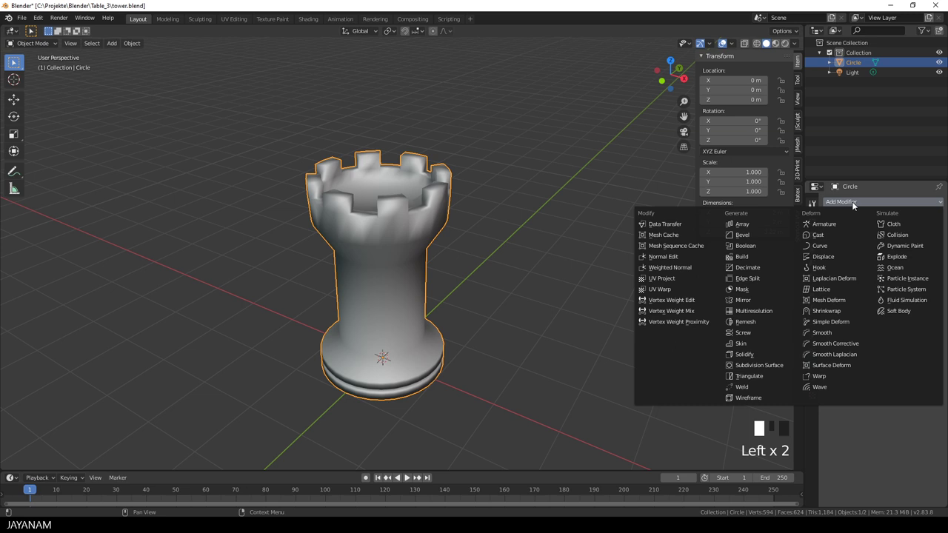
pyautogui.click(754, 237)
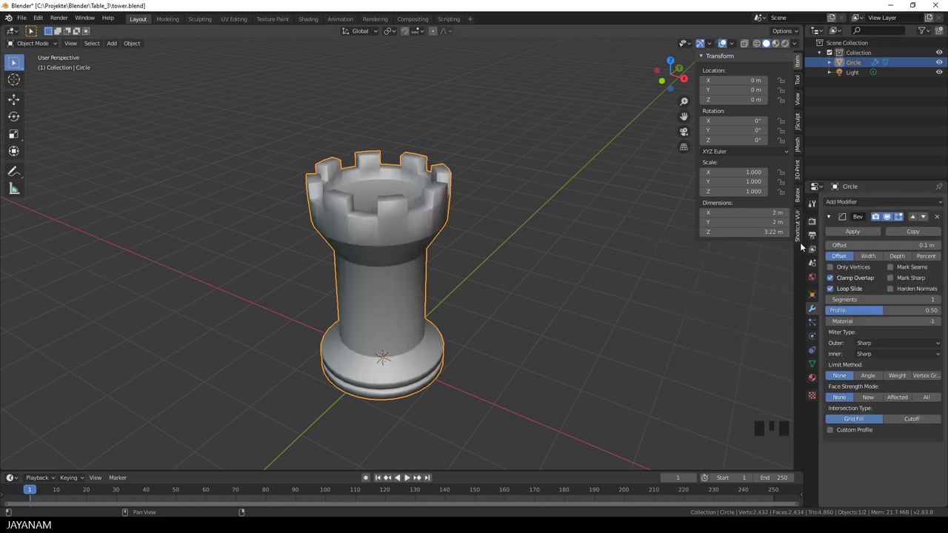
pyautogui.click(903, 374)
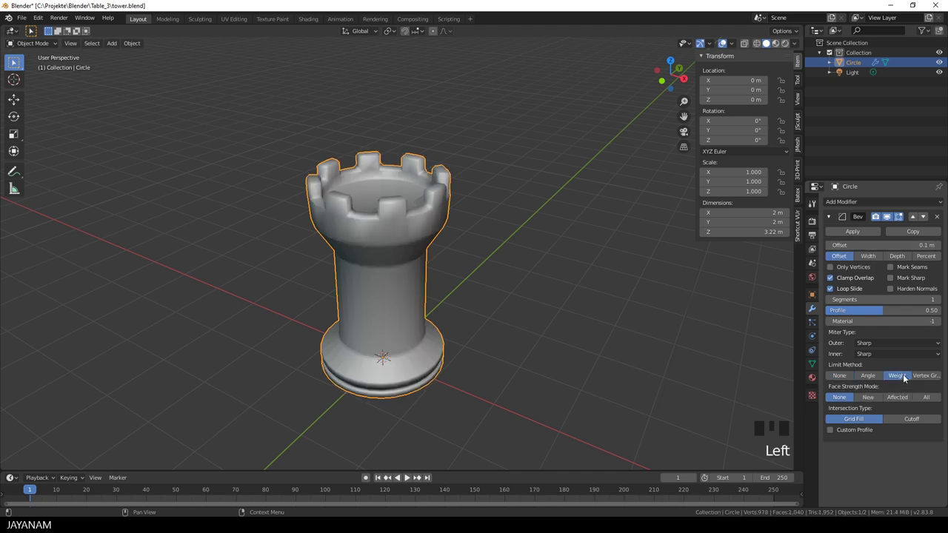
# Set the bevel offset to 0.01 m and segments to 3
pyautogui.click(829, 245)
pyautogui.click(830, 246)
pyautogui.click(829, 245)
pyautogui.click(830, 245)
pyautogui.click(830, 245)
pyautogui.click(829, 246)
pyautogui.click(829, 246)
pyautogui.click(829, 245)
pyautogui.click(829, 245)
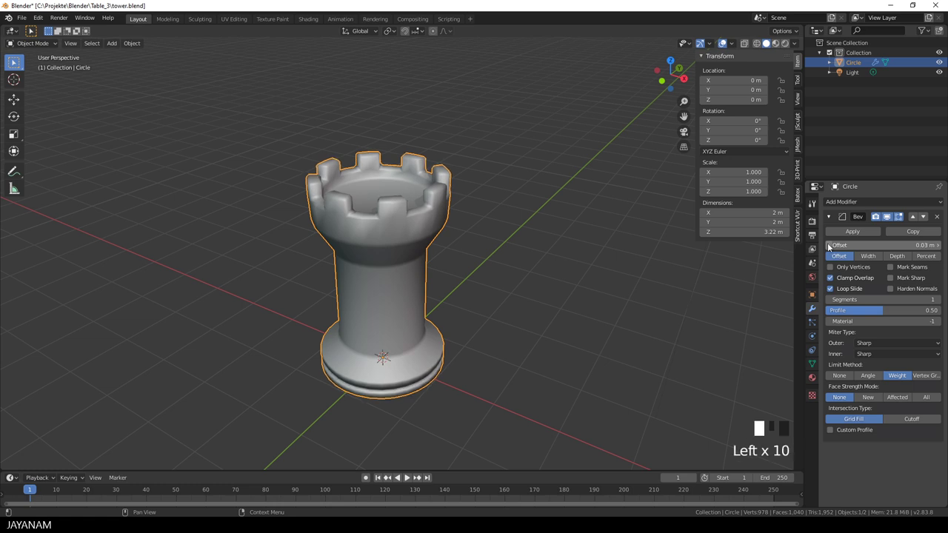
pyautogui.click(829, 245)
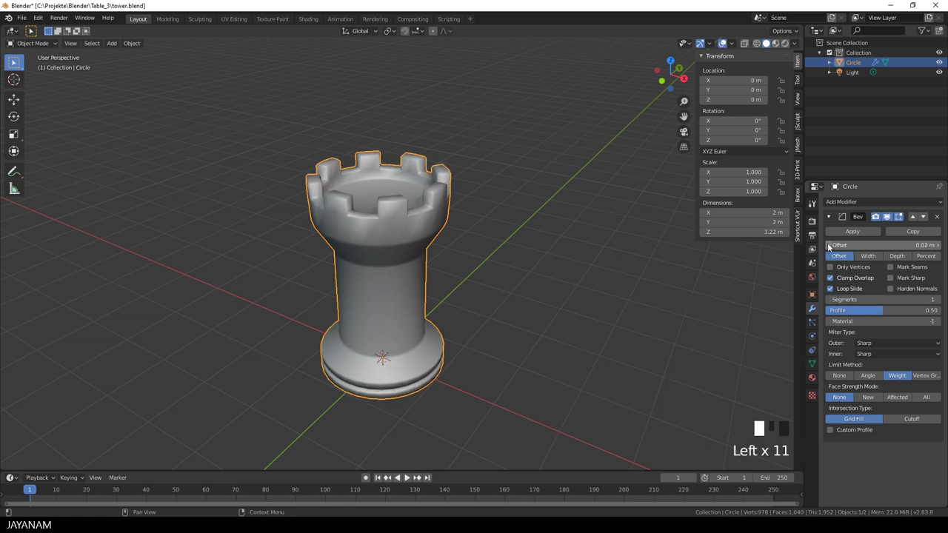
pyautogui.click(937, 300)
pyautogui.click(936, 299)
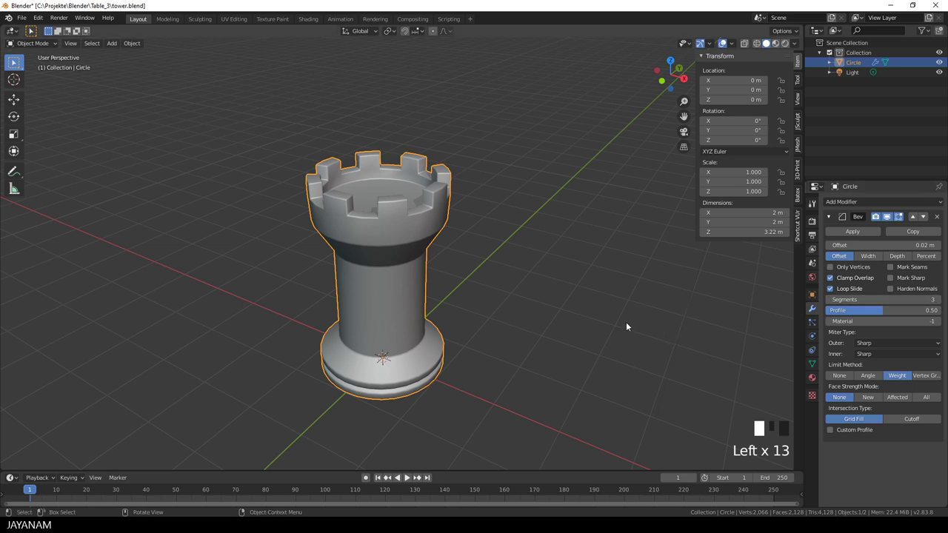
pyautogui.keyDown('shift'); pyautogui.moveTo(570, 305); pyautogui.dragTo(571, 274, button='middle'); pyautogui.keyUp('shift')
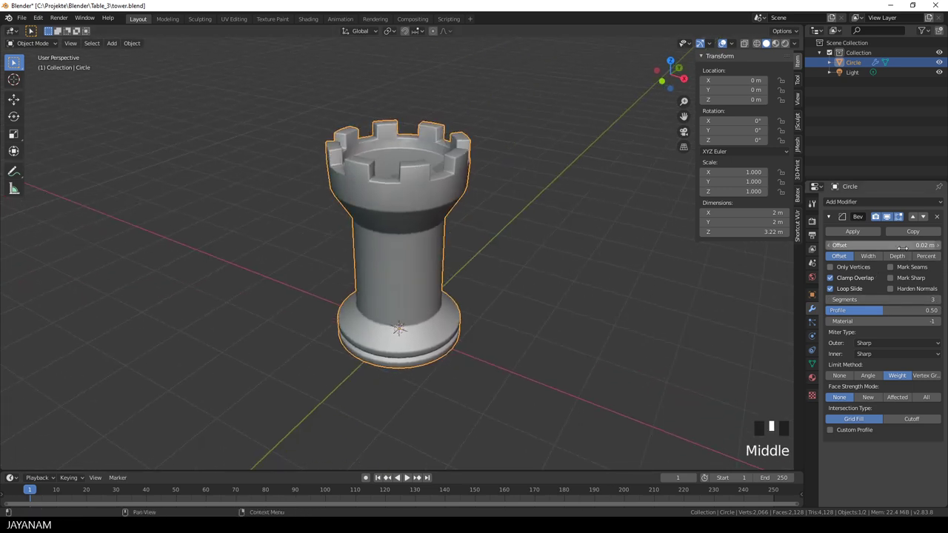
pyautogui.click(829, 245)
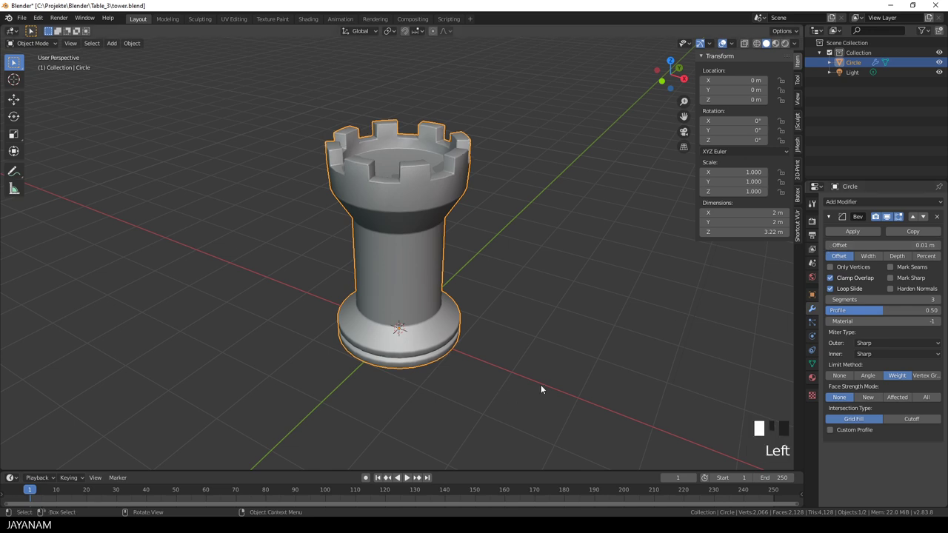
pyautogui.moveTo(540, 384); pyautogui.dragTo(542, 347, button='middle')
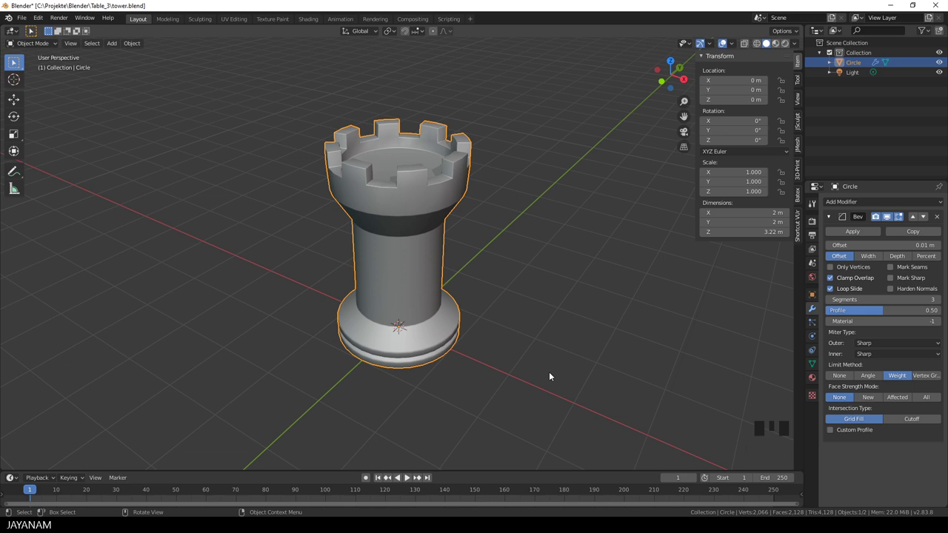
# Change the Bevel Limit Method to Angle at 21° and turn off viewport overlays
pyautogui.click(869, 376)
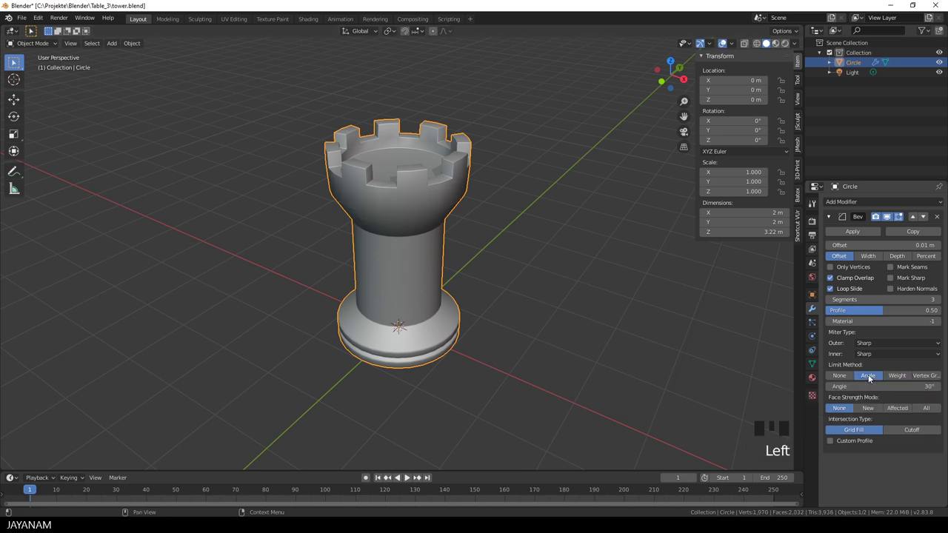
pyautogui.click(887, 386)
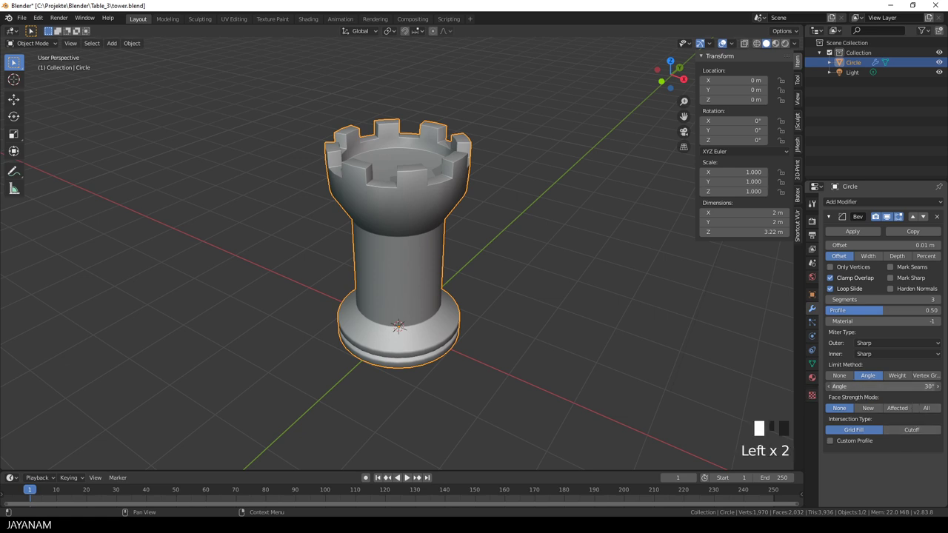
pyautogui.moveTo(888, 387); pyautogui.dragTo(883, 387)
pyautogui.moveTo(519, 285)
pyautogui.mouseDown(button='middle')
pyautogui.moveTo(527, 262)
pyautogui.moveTo(512, 292)
pyautogui.mouseUp(button='middle')
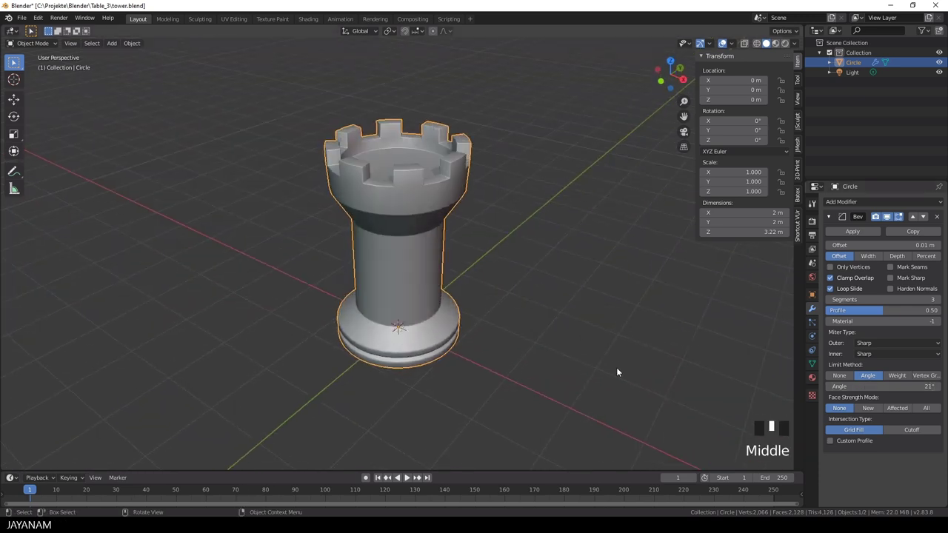
pyautogui.click(723, 43)
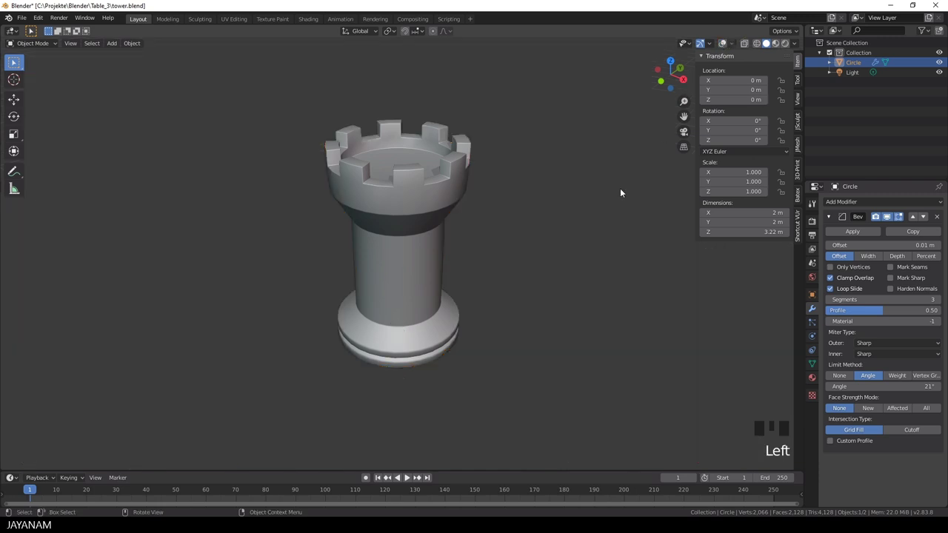
# Hide the N sidebar and orbit slightly around the finished rook
pyautogui.press('n')
pyautogui.moveTo(620, 192); pyautogui.dragTo(600, 220, button='middle')
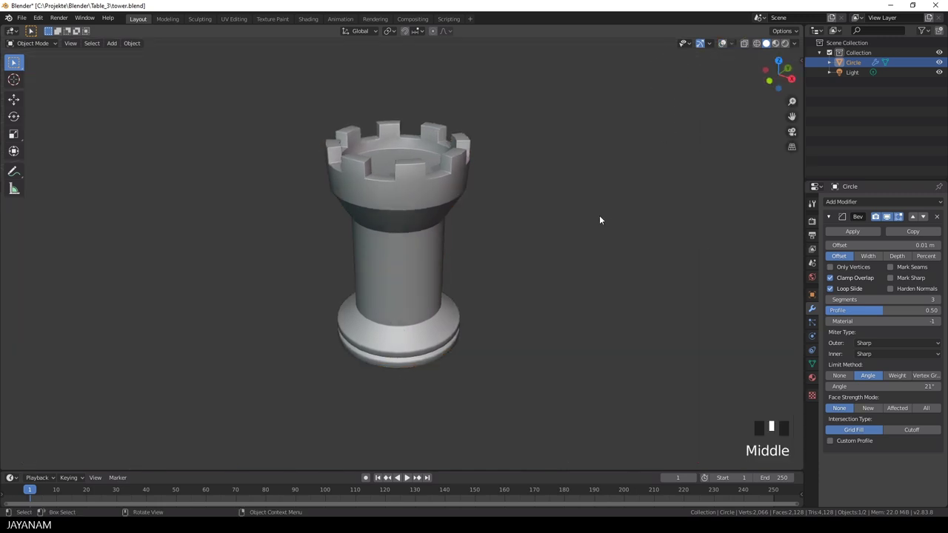